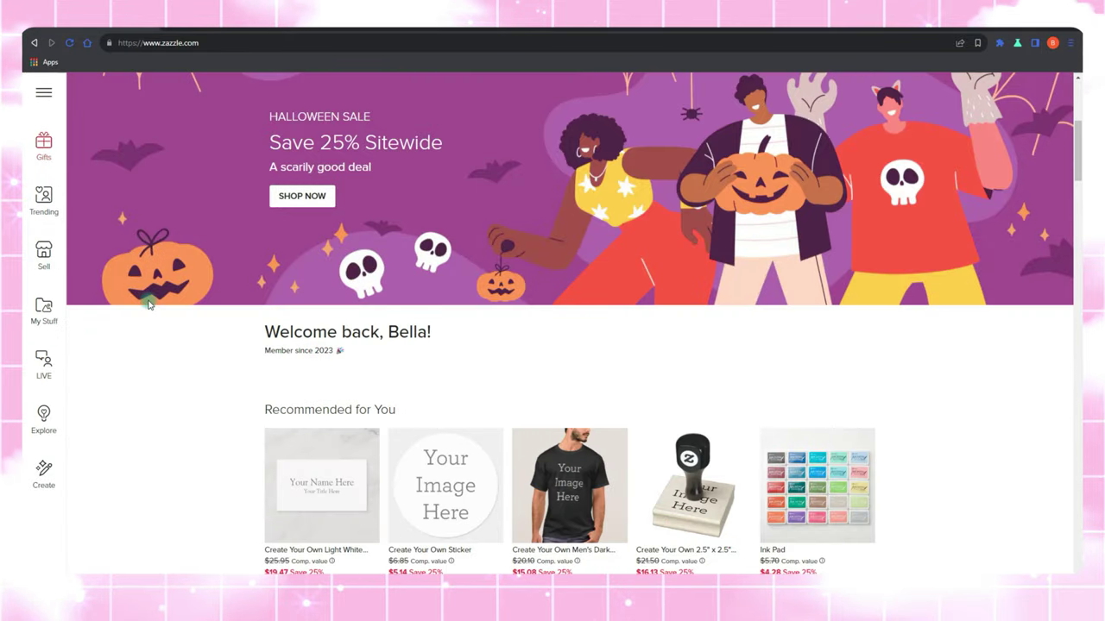
- Scroll down the homepage past recommendations, gifting ideas and creators to Our Community
{"action": "scroll", "coordinate": [148, 303], "scroll_direction": "down", "scroll_amount": 3}
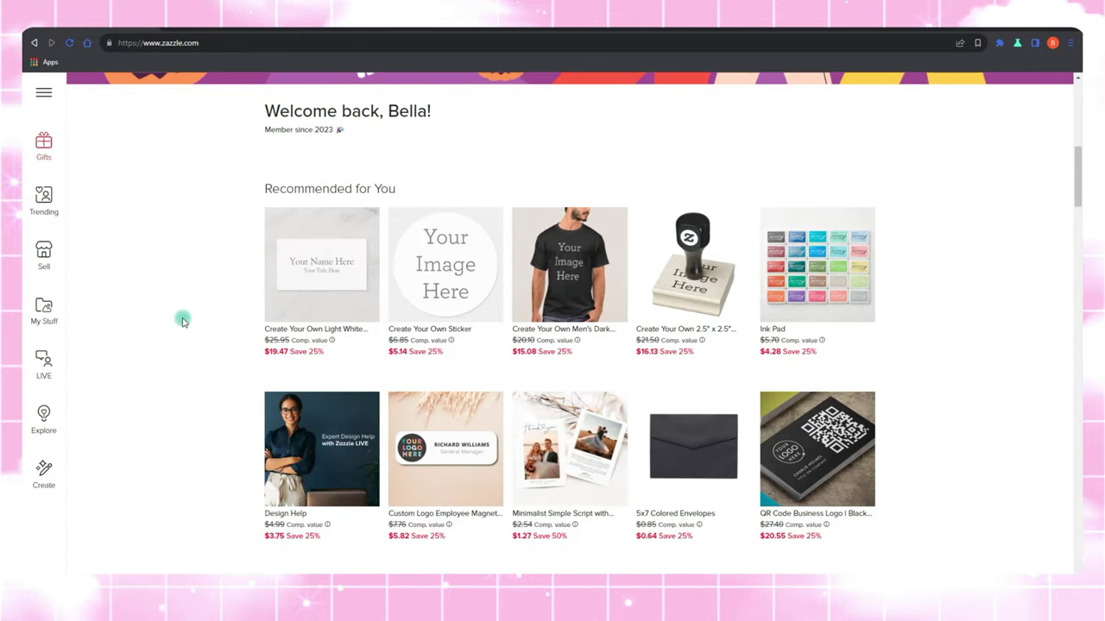
{"action": "scroll", "coordinate": [182, 321], "scroll_direction": "down", "scroll_amount": 7}
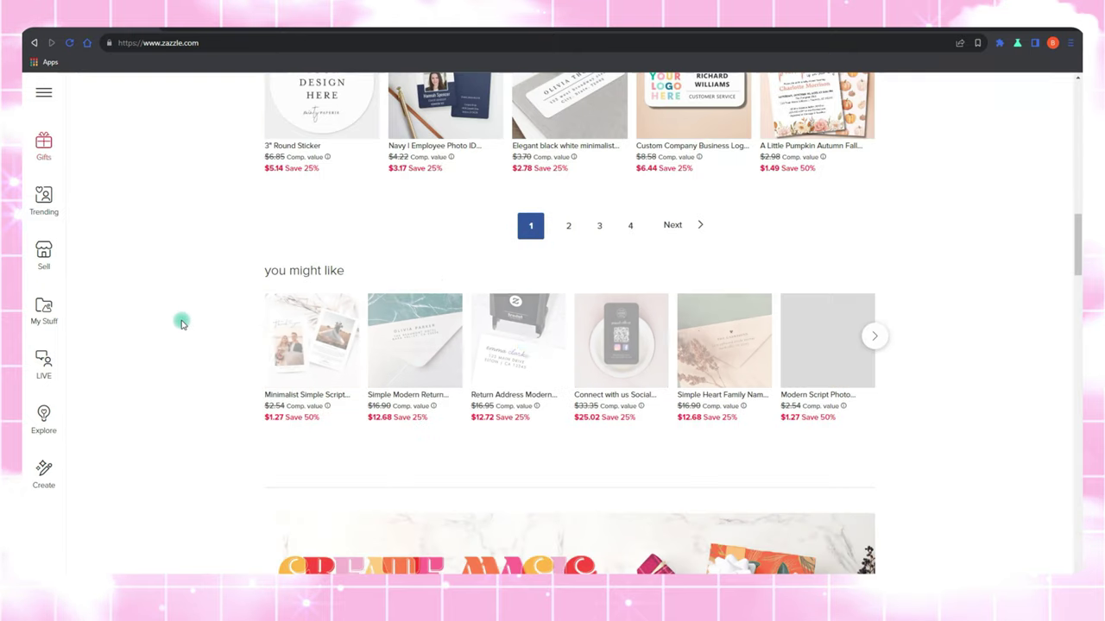
{"action": "scroll", "coordinate": [182, 321], "scroll_direction": "down", "scroll_amount": 8}
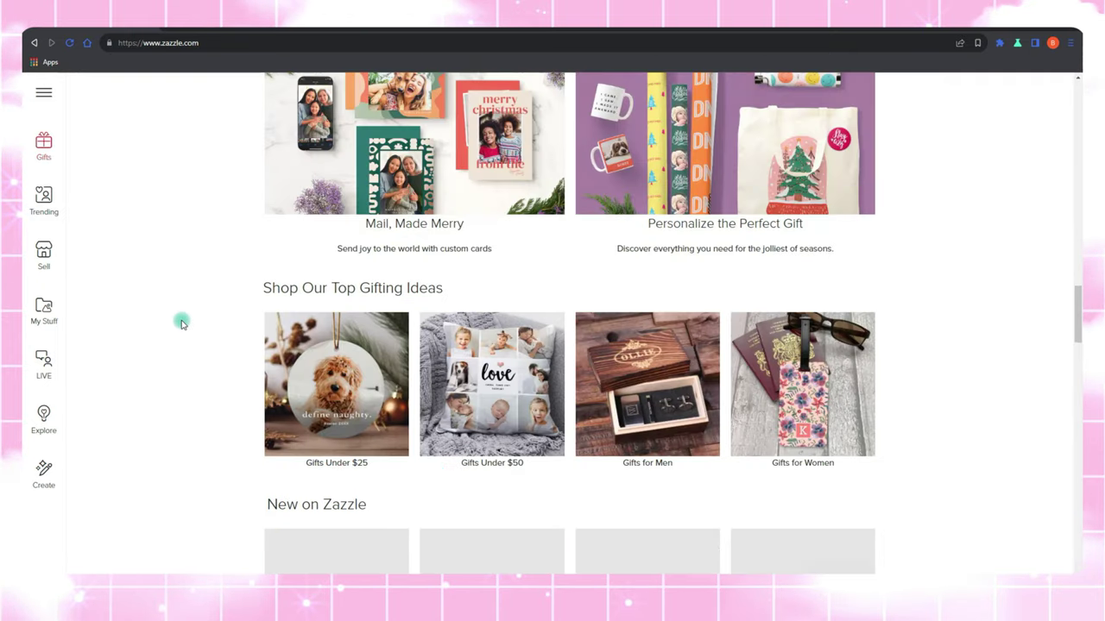
{"action": "scroll", "coordinate": [182, 321], "scroll_direction": "down", "scroll_amount": 6}
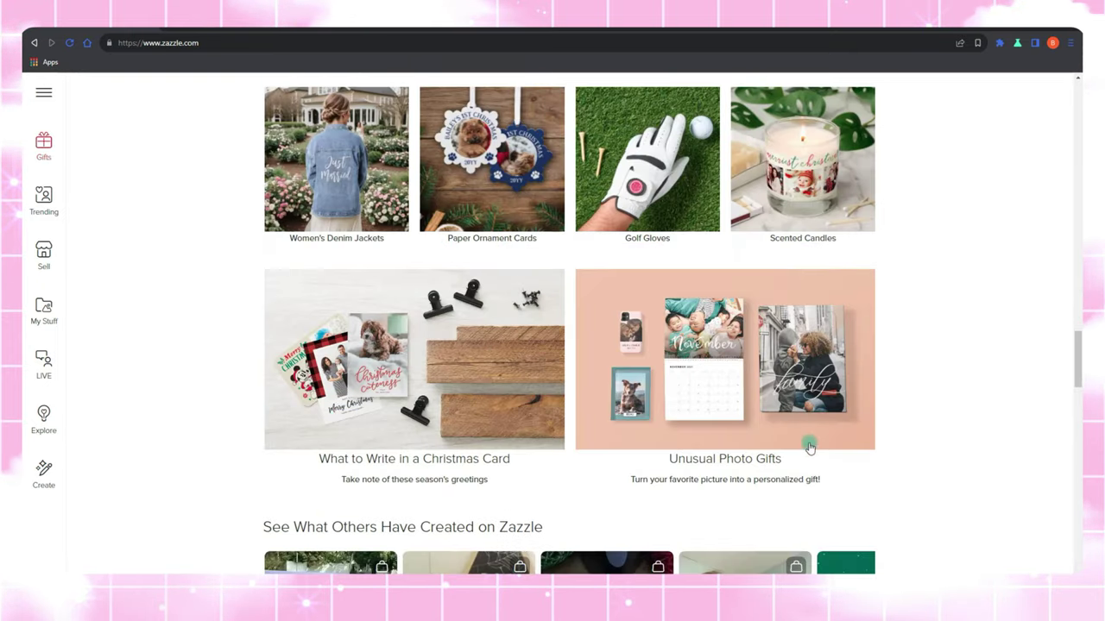
{"action": "scroll", "coordinate": [890, 402], "scroll_direction": "down", "scroll_amount": 6}
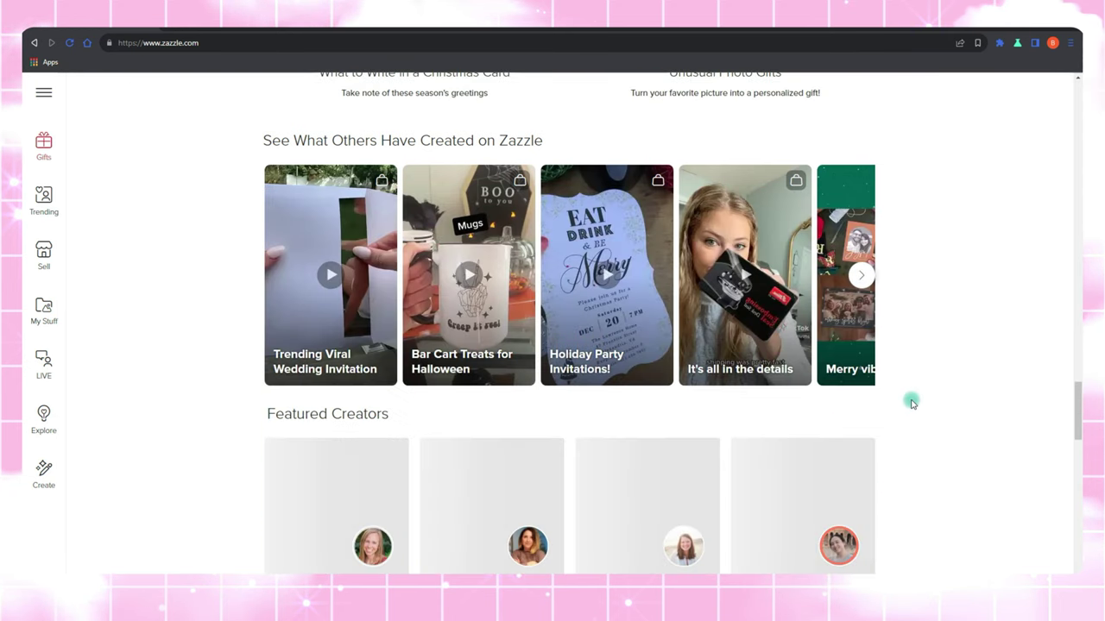
{"action": "scroll", "coordinate": [911, 399], "scroll_direction": "down", "scroll_amount": 4}
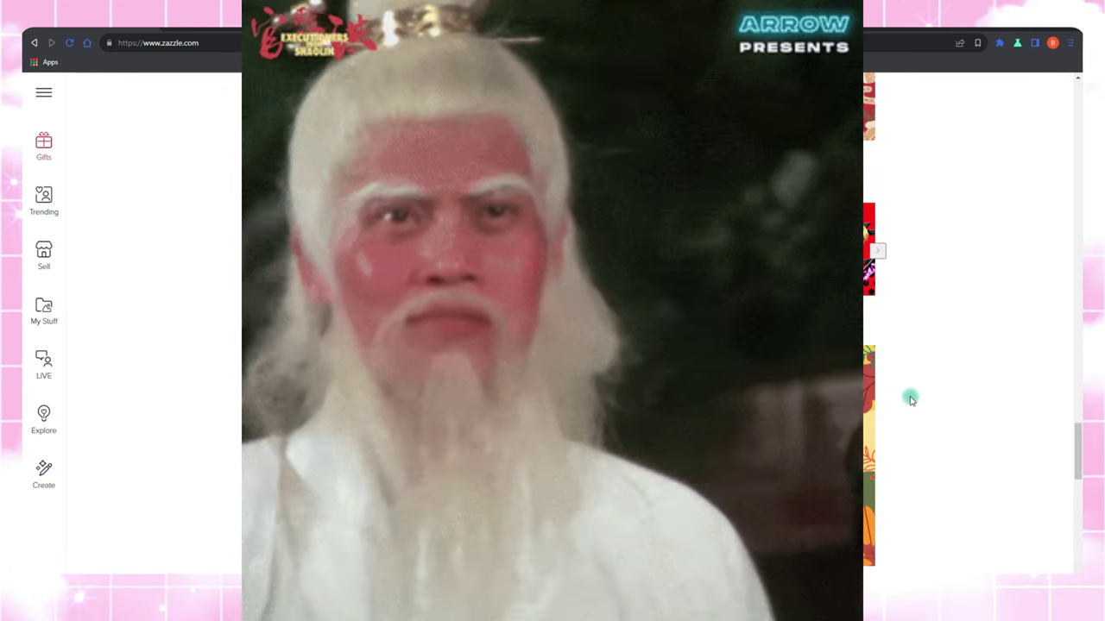
{"action": "scroll", "coordinate": [910, 400], "scroll_direction": "down", "scroll_amount": 3}
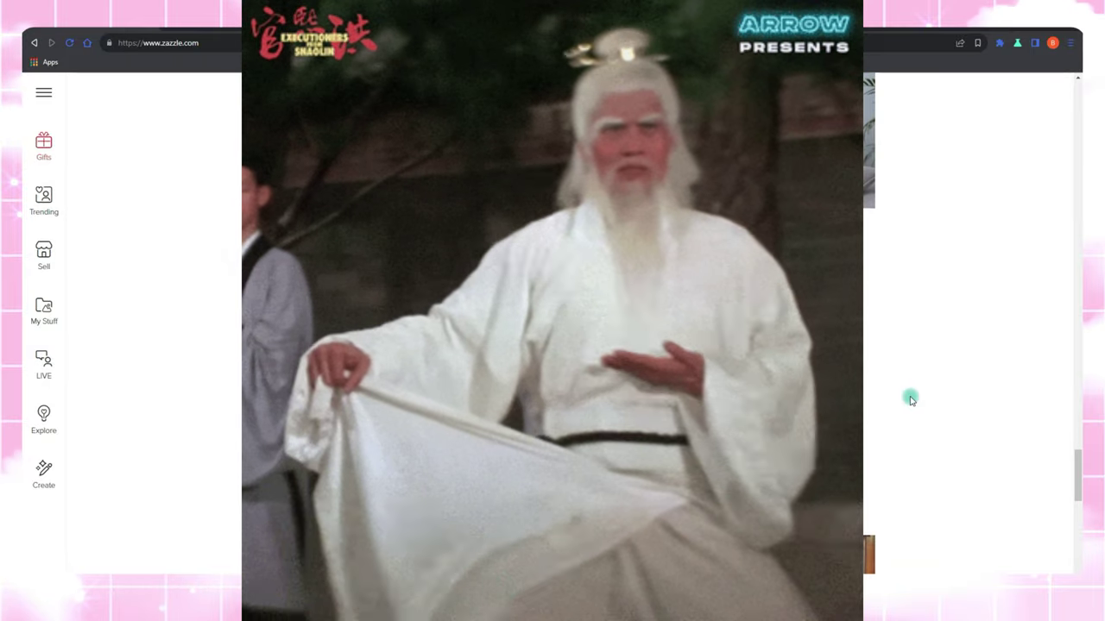
{"action": "scroll", "coordinate": [910, 398], "scroll_direction": "down", "scroll_amount": 4}
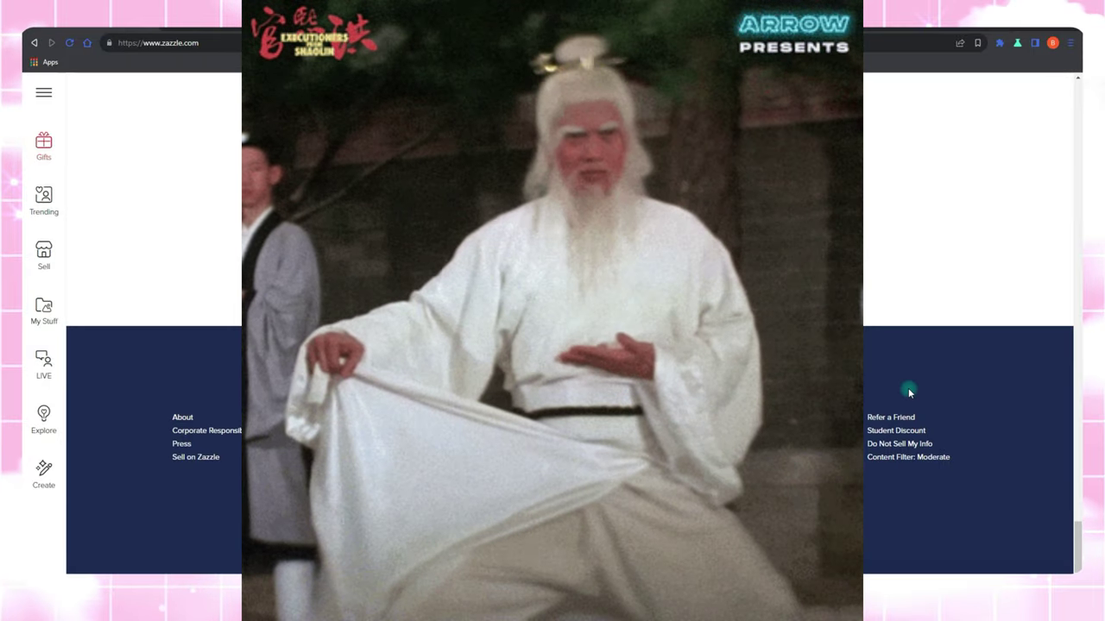
{"action": "scroll", "coordinate": [908, 393], "scroll_direction": "up", "scroll_amount": 5}
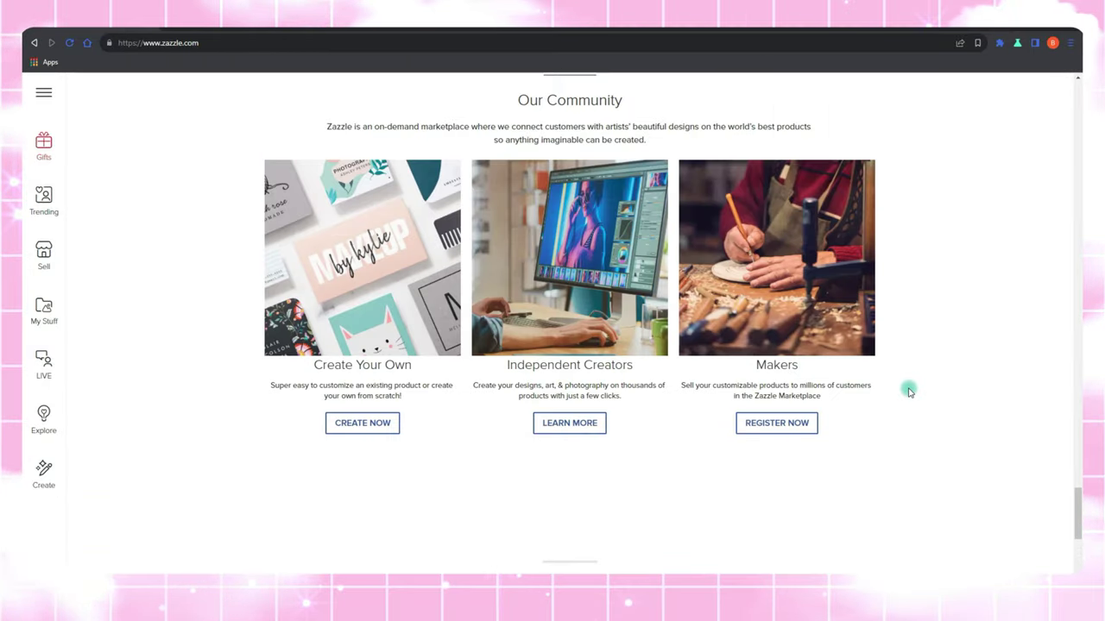
{"action": "scroll", "coordinate": [909, 393], "scroll_direction": "up", "scroll_amount": 2}
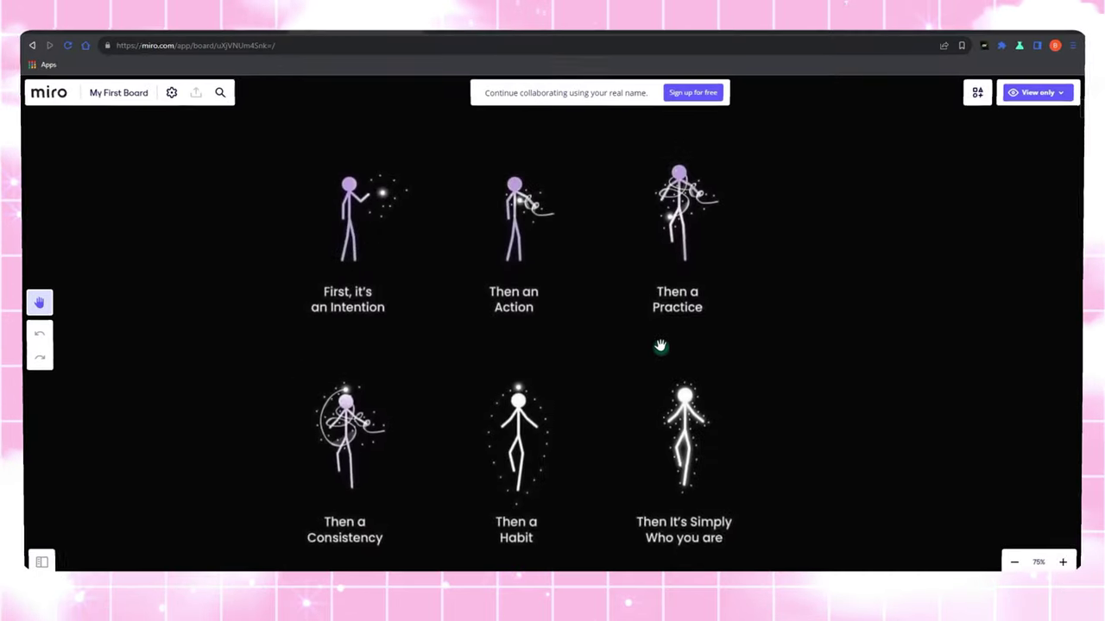
{"action": "scroll", "coordinate": [734, 337], "scroll_direction": "down", "scroll_amount": 2}
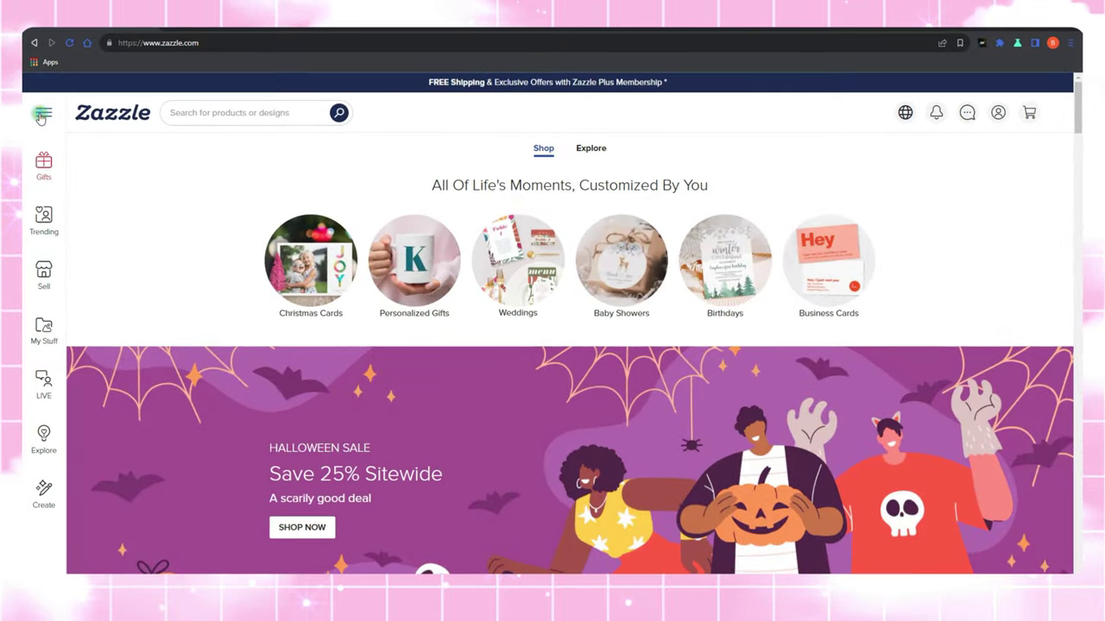
- Go to New Arrivals from the hamburger menu and browse its listings
{"action": "left_click", "coordinate": [41, 115]}
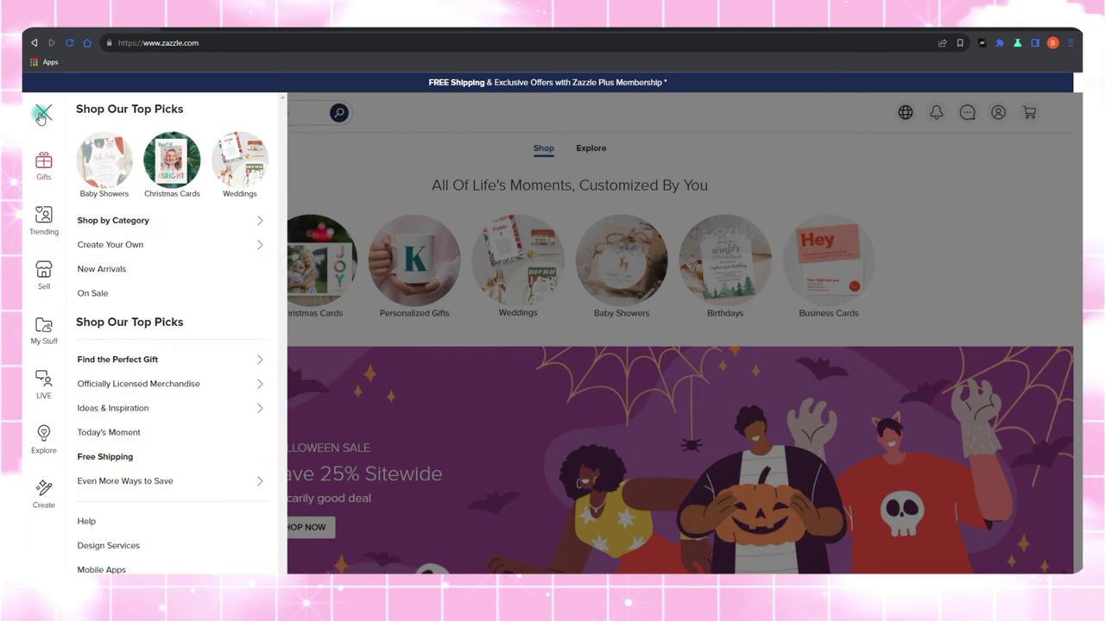
{"action": "left_click", "coordinate": [339, 165]}
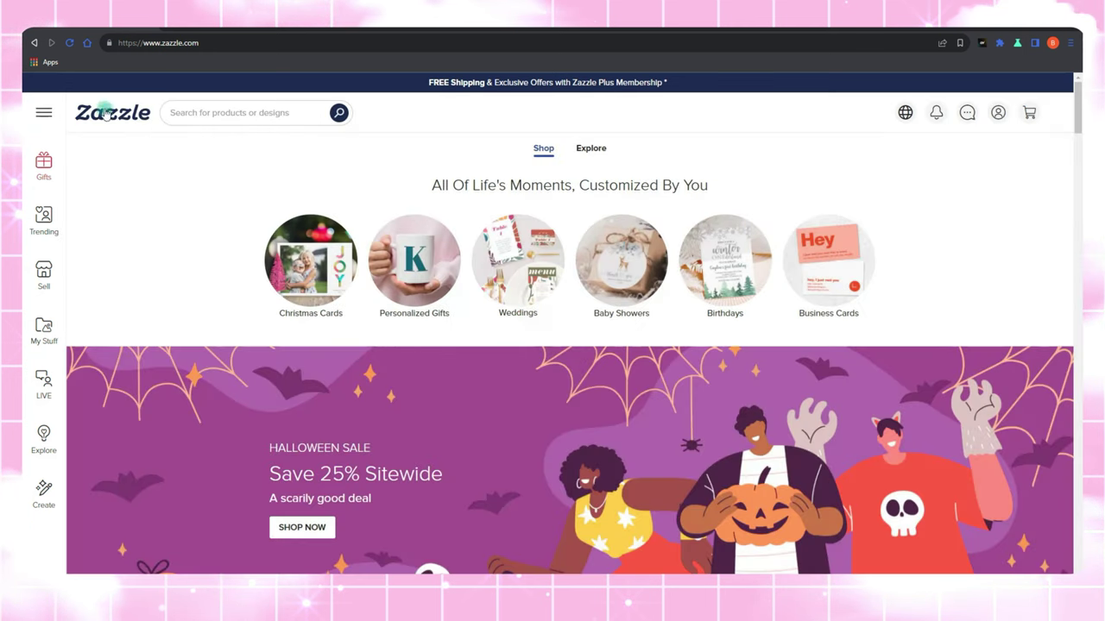
{"action": "left_click", "coordinate": [44, 112]}
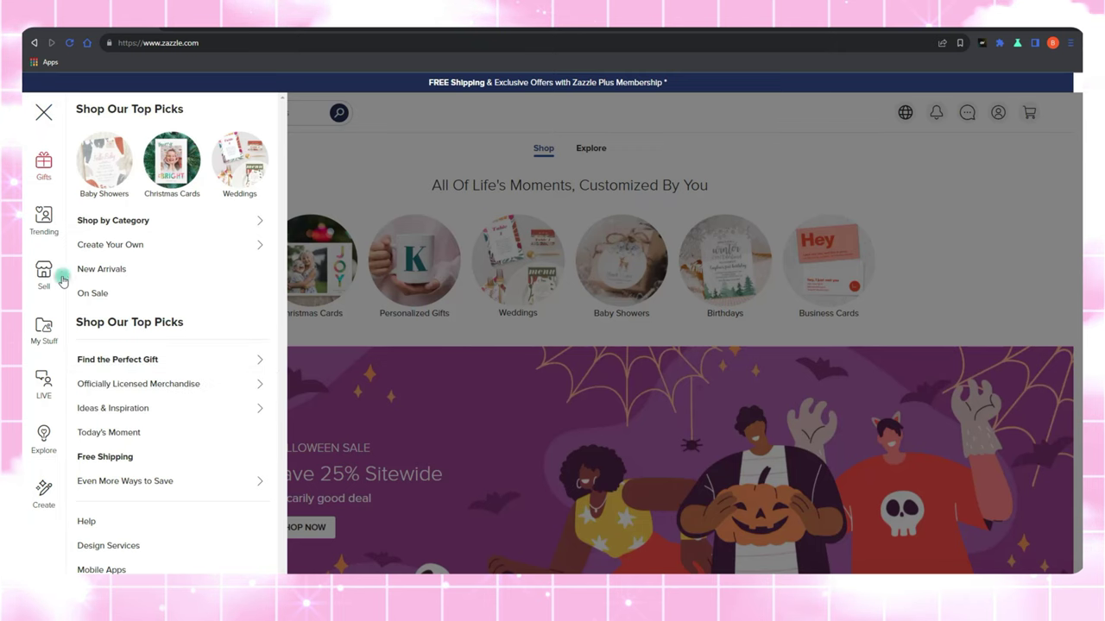
{"action": "left_click", "coordinate": [95, 268]}
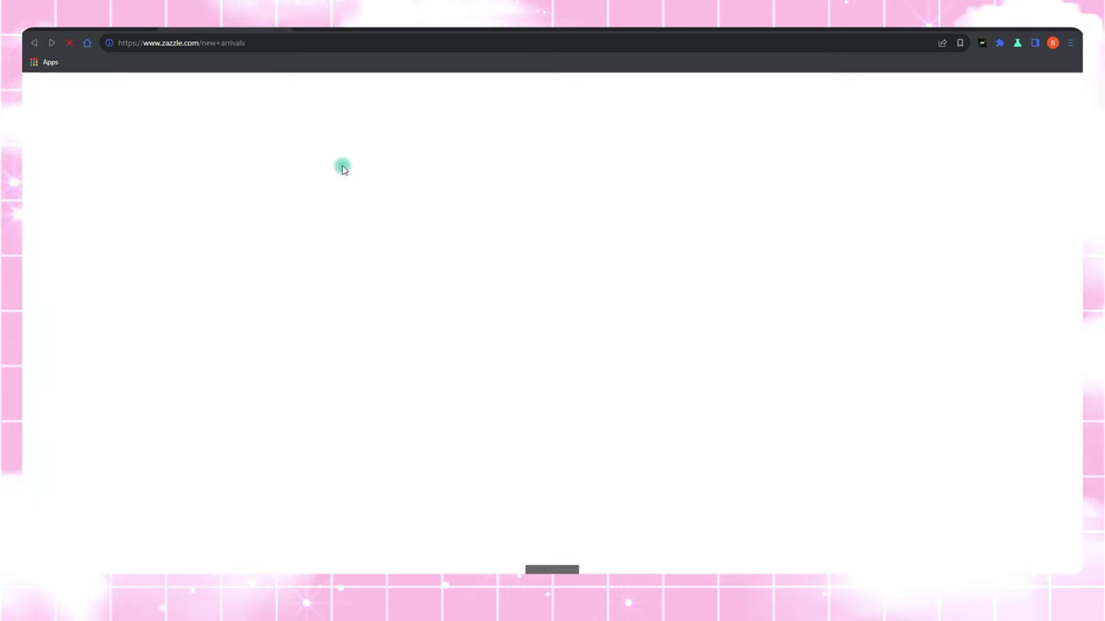
{"action": "scroll", "coordinate": [552, 345], "scroll_direction": "down", "scroll_amount": 5}
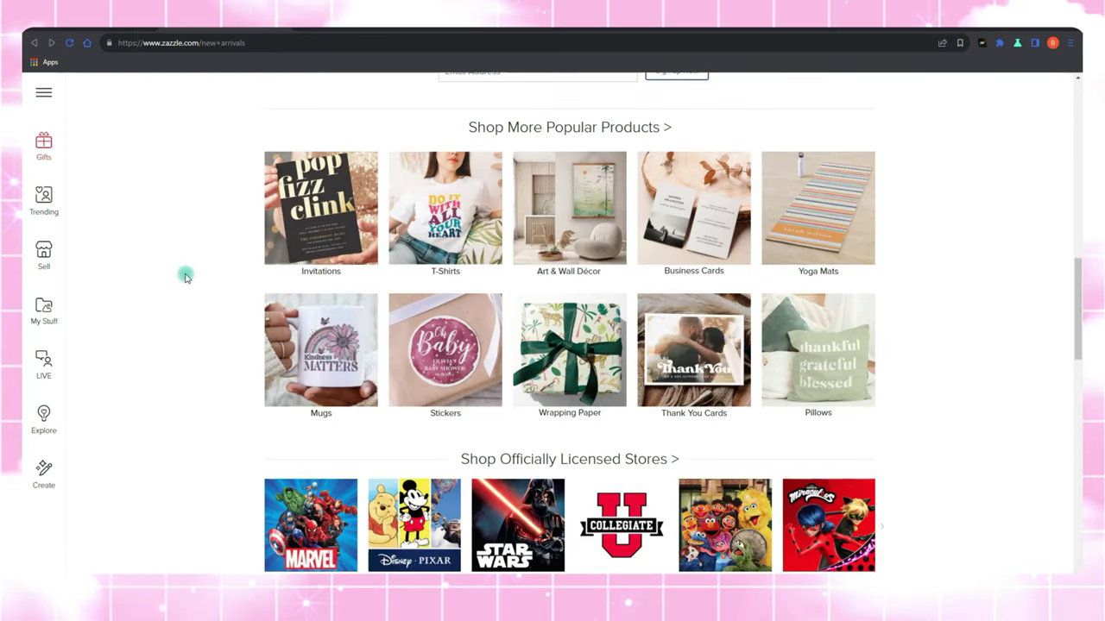
{"action": "scroll", "coordinate": [185, 277], "scroll_direction": "down", "scroll_amount": 3}
{"action": "scroll", "coordinate": [185, 276], "scroll_direction": "up", "scroll_amount": 10}
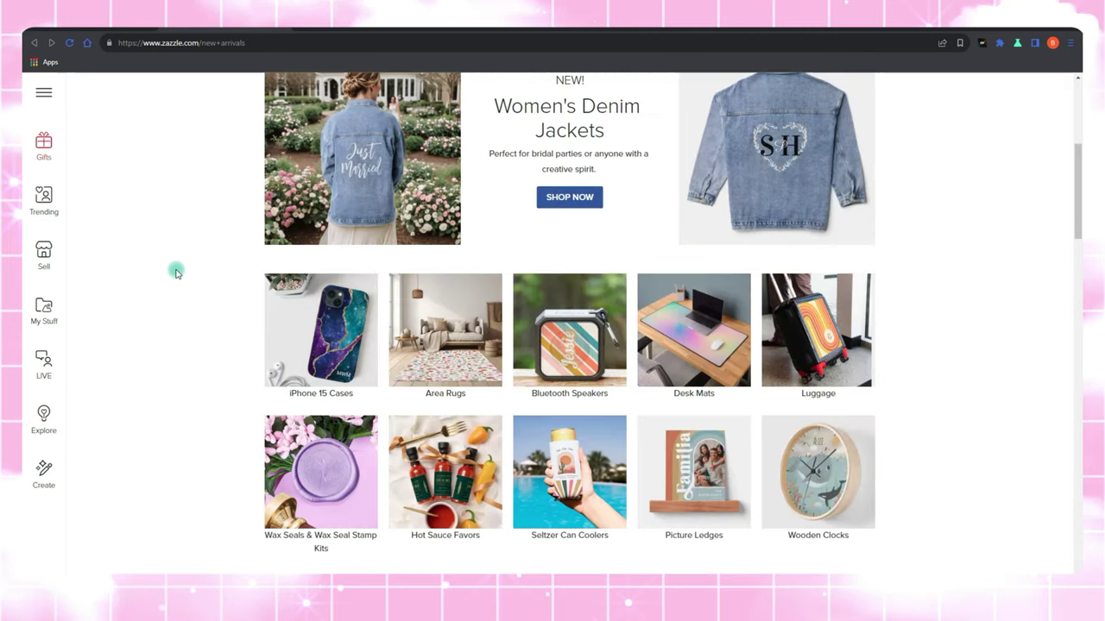
{"action": "scroll", "coordinate": [164, 276], "scroll_direction": "down", "scroll_amount": 1}
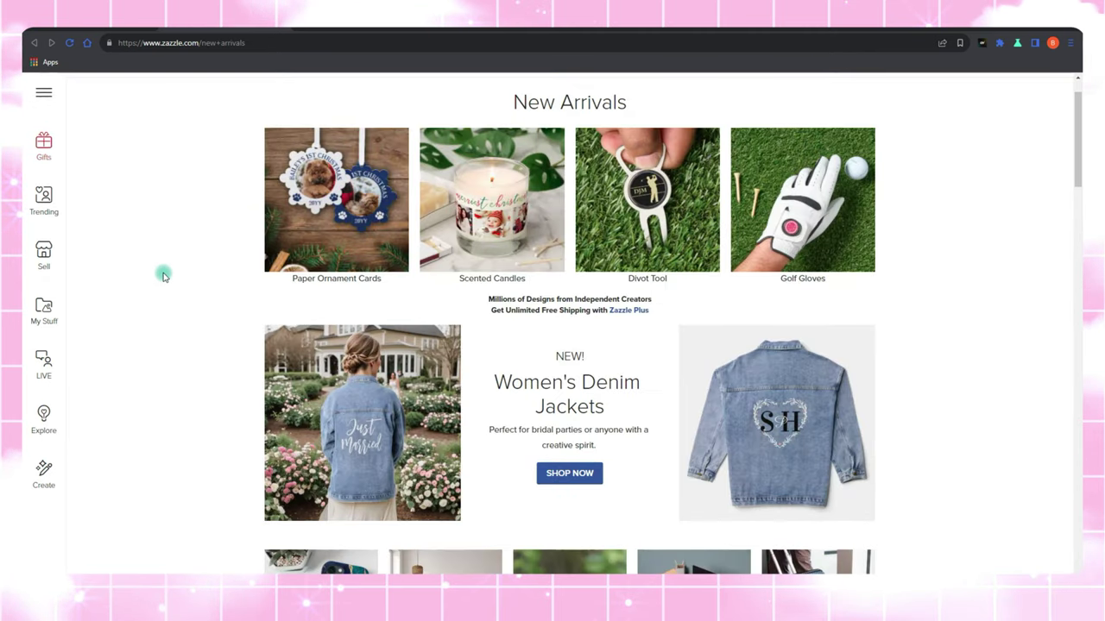
{"action": "scroll", "coordinate": [164, 276], "scroll_direction": "down", "scroll_amount": 2}
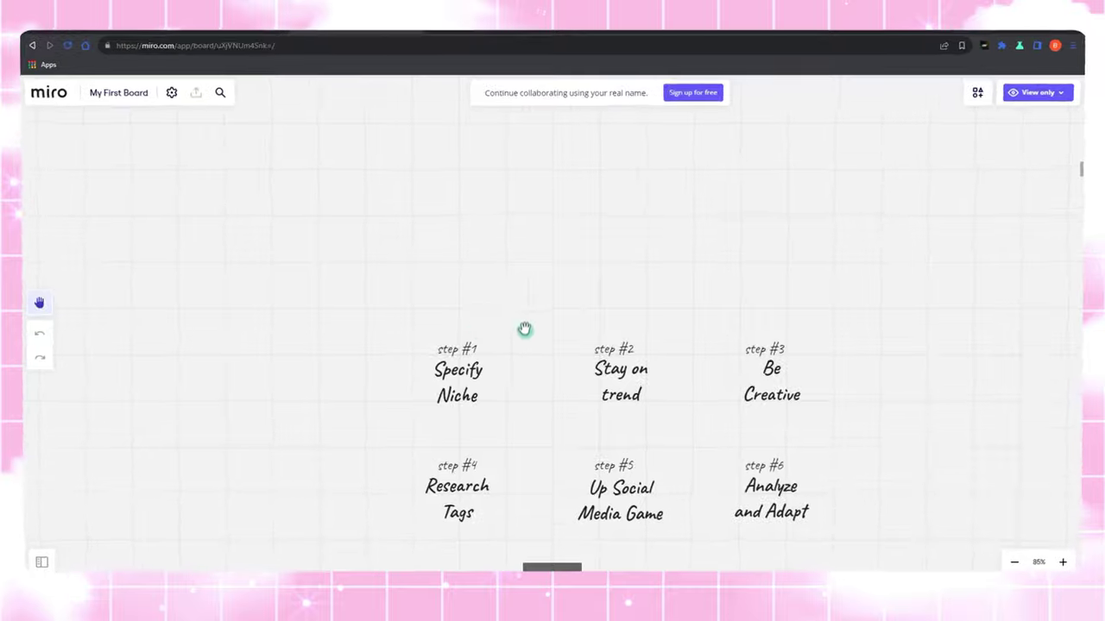
- Zoom to 400% and pan across the Specify Niche, Stay on trend and Be Creative notes
{"action": "left_click_drag", "start_coordinate": [523, 328], "coordinate": [440, 215]}
{"action": "scroll", "coordinate": [434, 268], "scroll_direction": "up", "scroll_amount": 4}
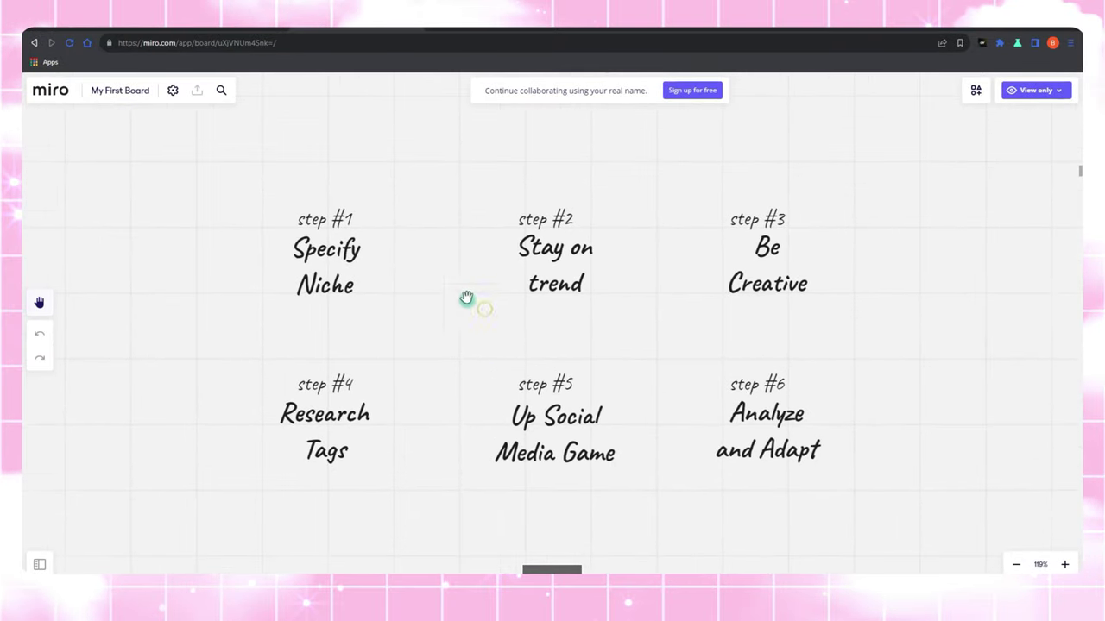
{"action": "left_click_drag", "start_coordinate": [426, 269], "coordinate": [424, 288]}
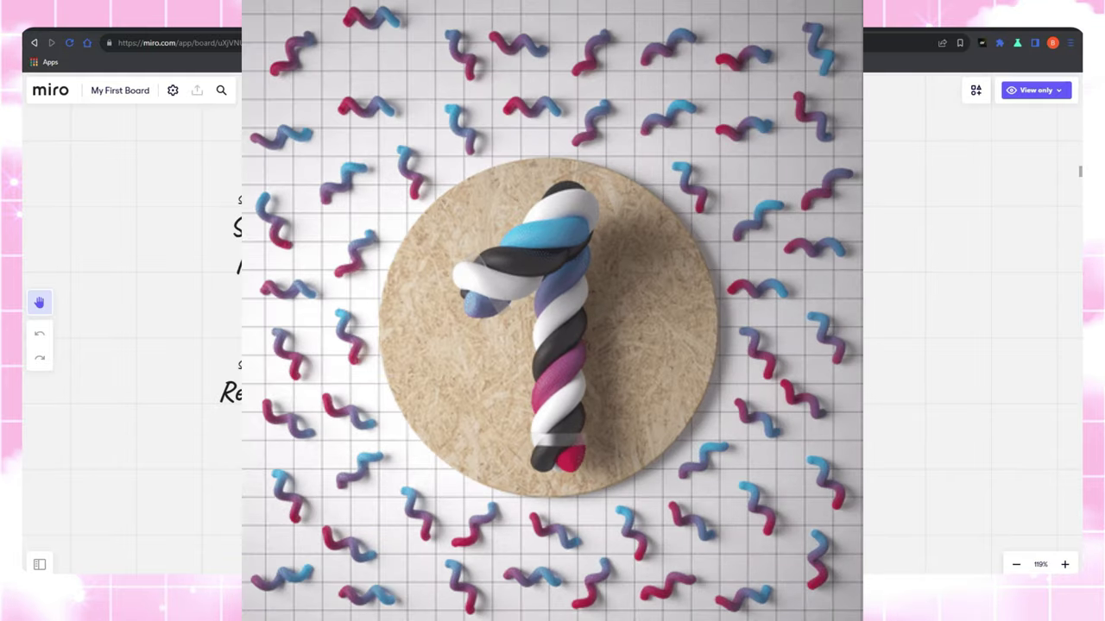
{"action": "scroll", "coordinate": [267, 282], "scroll_direction": "up", "scroll_amount": 10}
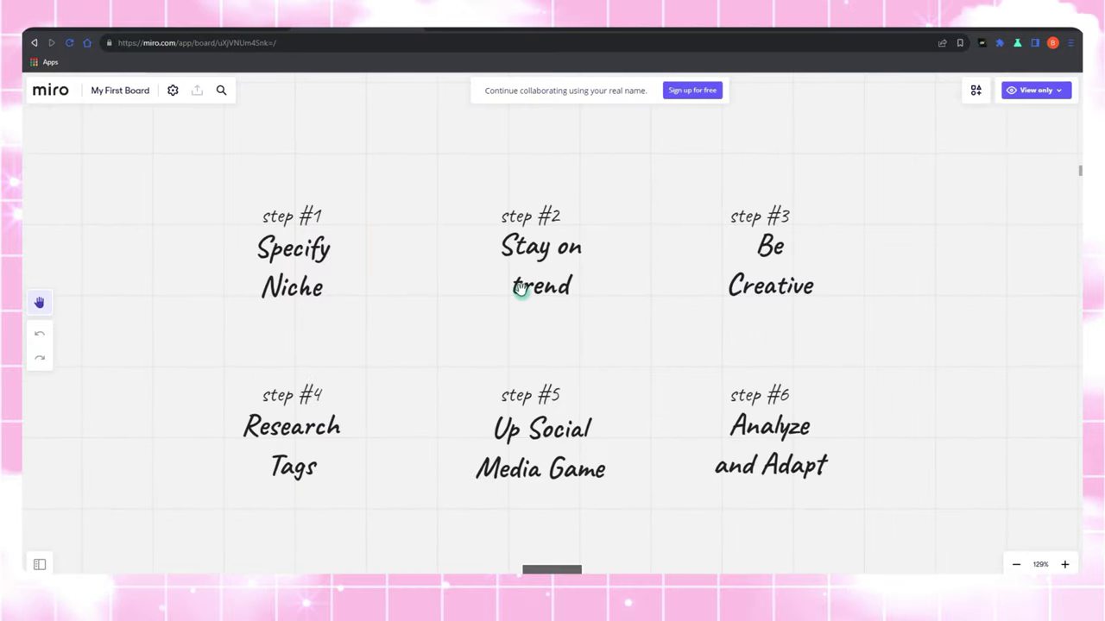
{"action": "scroll", "coordinate": [520, 289], "scroll_direction": "up", "scroll_amount": 10}
{"action": "left_click_drag", "start_coordinate": [622, 231], "coordinate": [634, 360]}
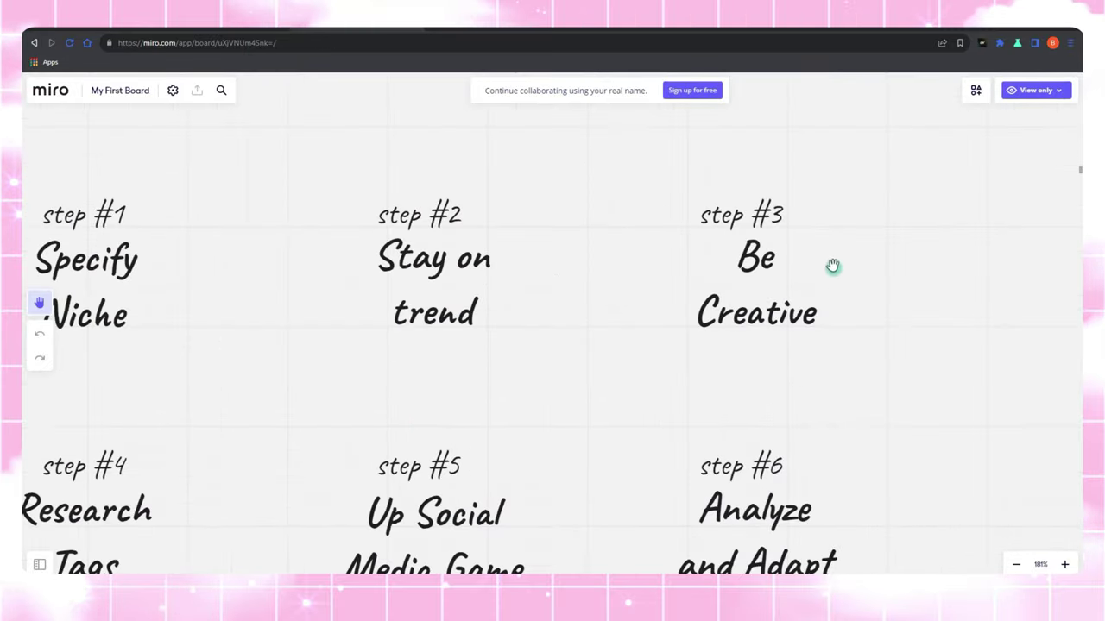
{"action": "scroll", "coordinate": [832, 266], "scroll_direction": "up", "scroll_amount": 10}
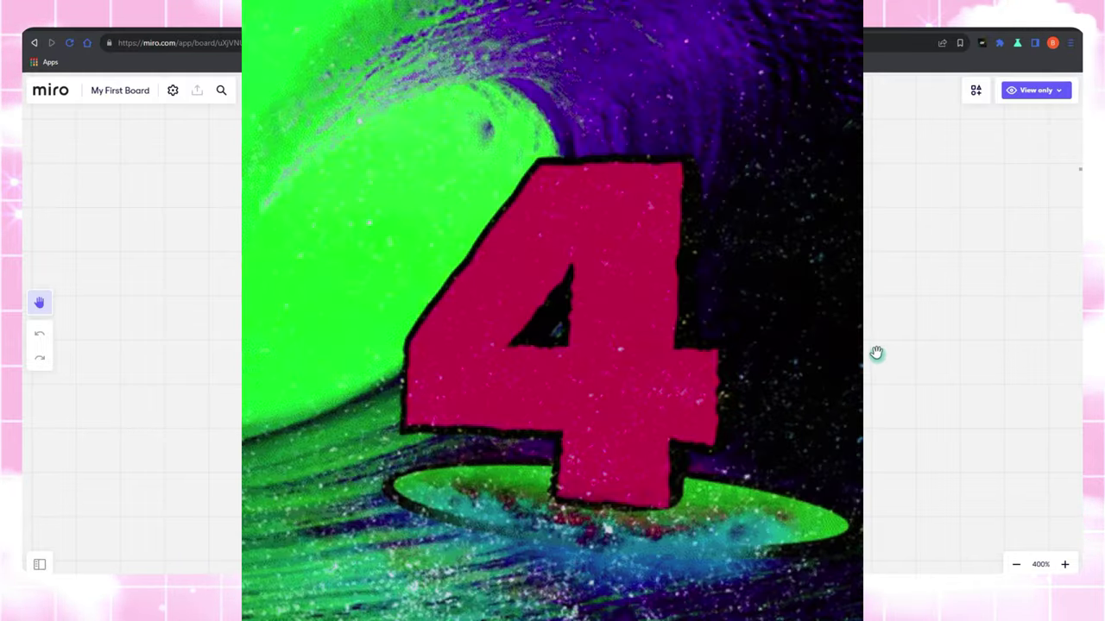
- Zoom out to all six steps, then zoom back in on the board
{"action": "key", "text": "shift+1"}
{"action": "scroll", "coordinate": [503, 405], "scroll_direction": "up", "scroll_amount": 5}
{"action": "left_click_drag", "start_coordinate": [503, 406], "coordinate": [562, 250]}
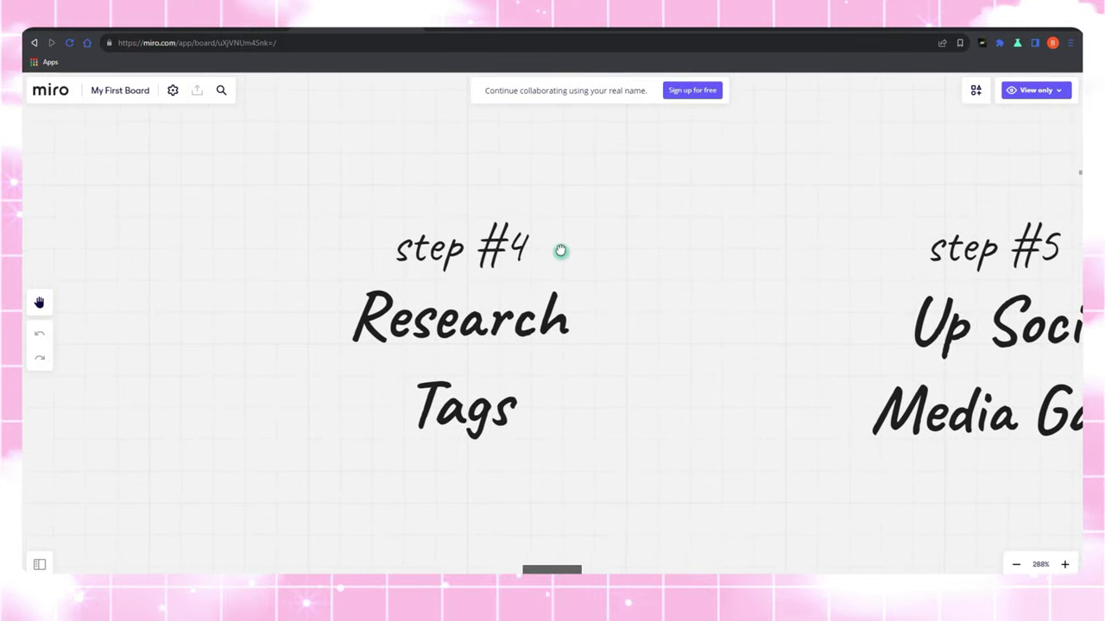
{"action": "scroll", "coordinate": [596, 336], "scroll_direction": "down", "scroll_amount": 5}
{"action": "scroll", "coordinate": [405, 418], "scroll_direction": "right", "scroll_amount": 3}
{"action": "scroll", "coordinate": [402, 415], "scroll_direction": "up", "scroll_amount": 5}
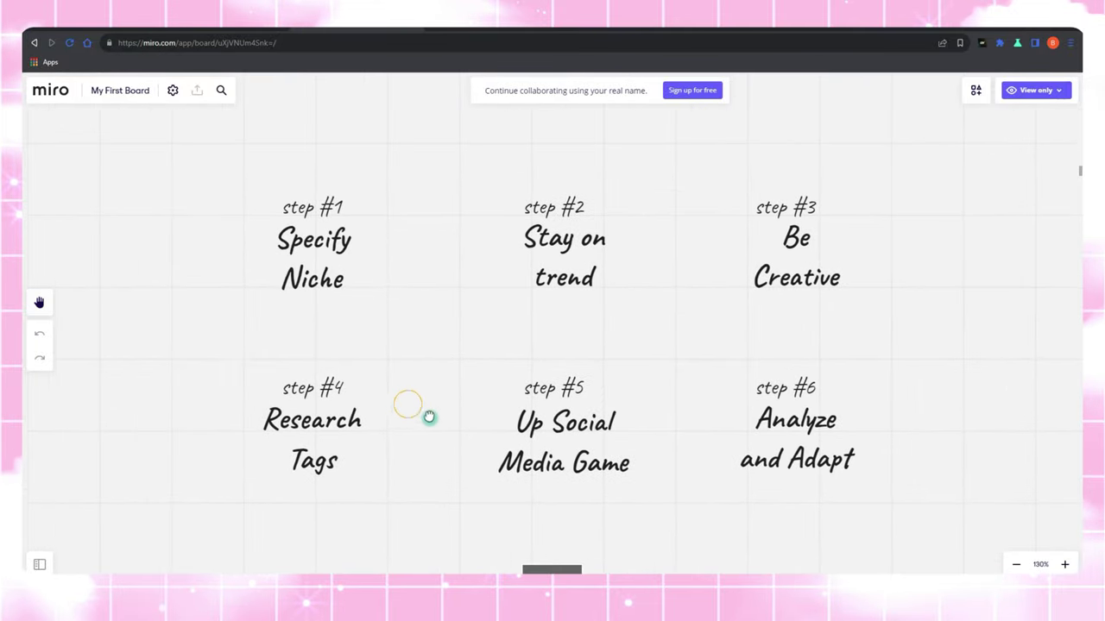
{"action": "scroll", "coordinate": [245, 433], "scroll_direction": "up", "scroll_amount": 5}
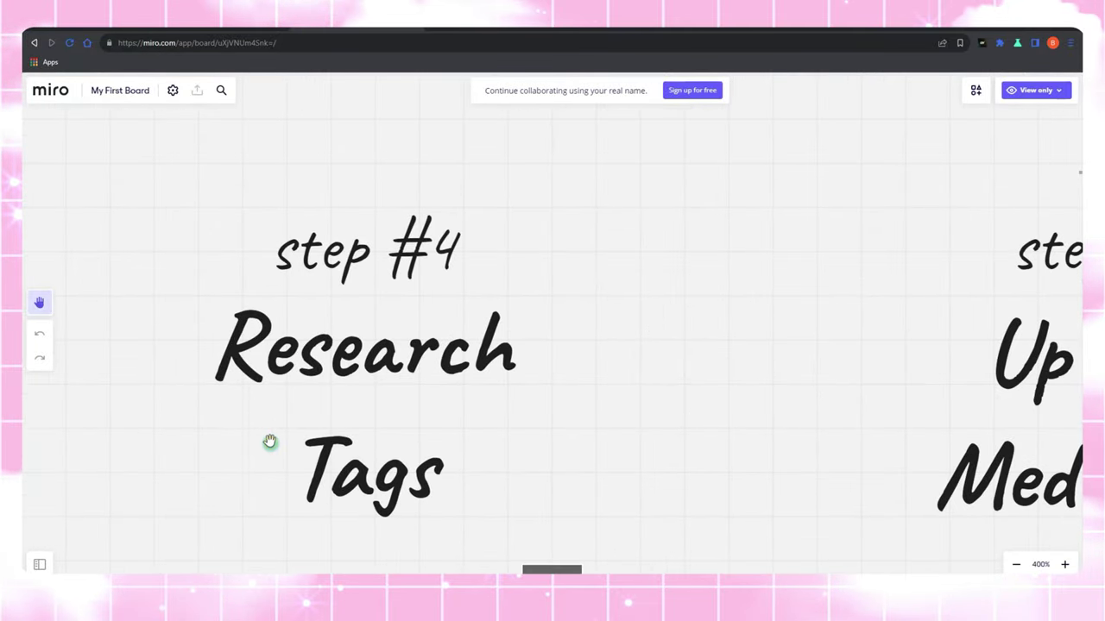
- Center the Research Tags step #5, then zoom out to frame steps #1 through #6
{"action": "left_click_drag", "start_coordinate": [271, 441], "coordinate": [431, 420]}
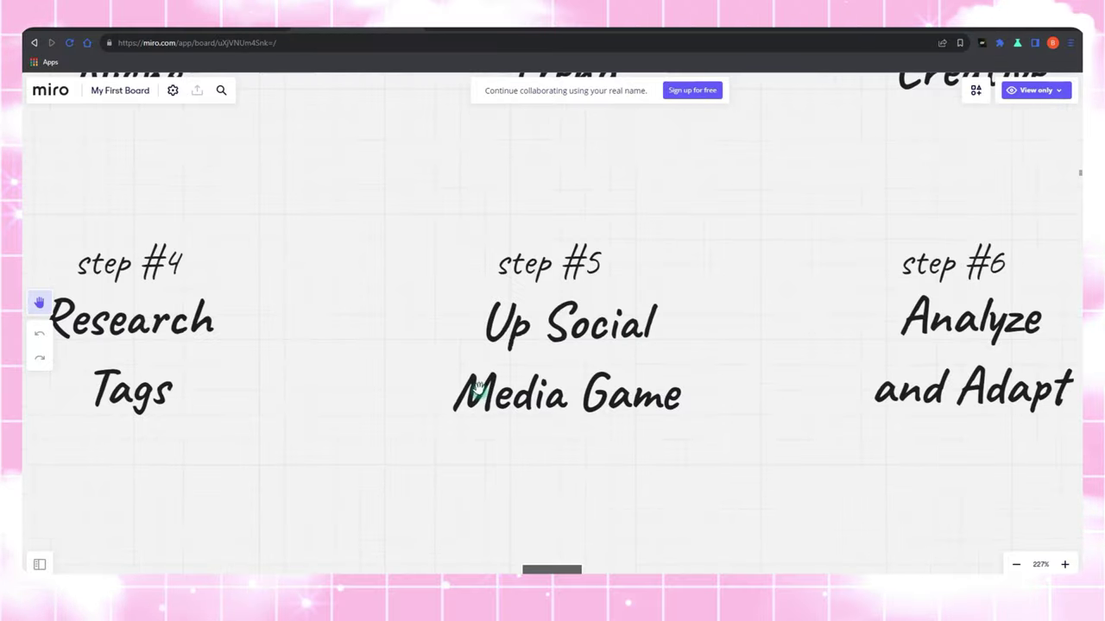
{"action": "scroll", "coordinate": [477, 390], "scroll_direction": "up", "scroll_amount": 5}
{"action": "left_click_drag", "start_coordinate": [541, 460], "coordinate": [446, 496]}
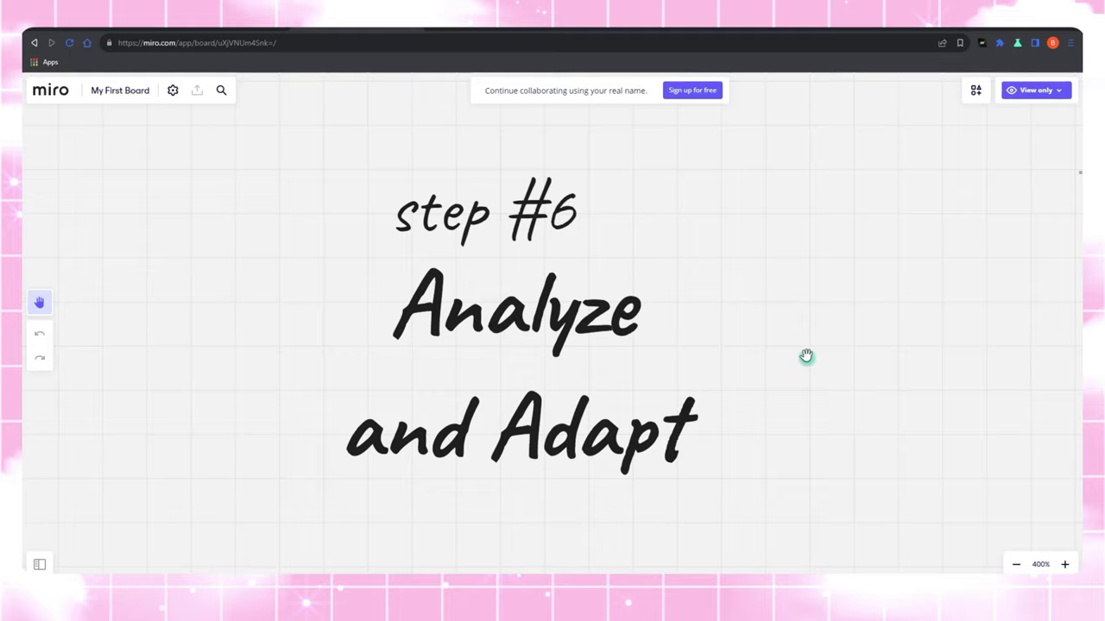
{"action": "scroll", "coordinate": [760, 308], "scroll_direction": "down", "scroll_amount": 5}
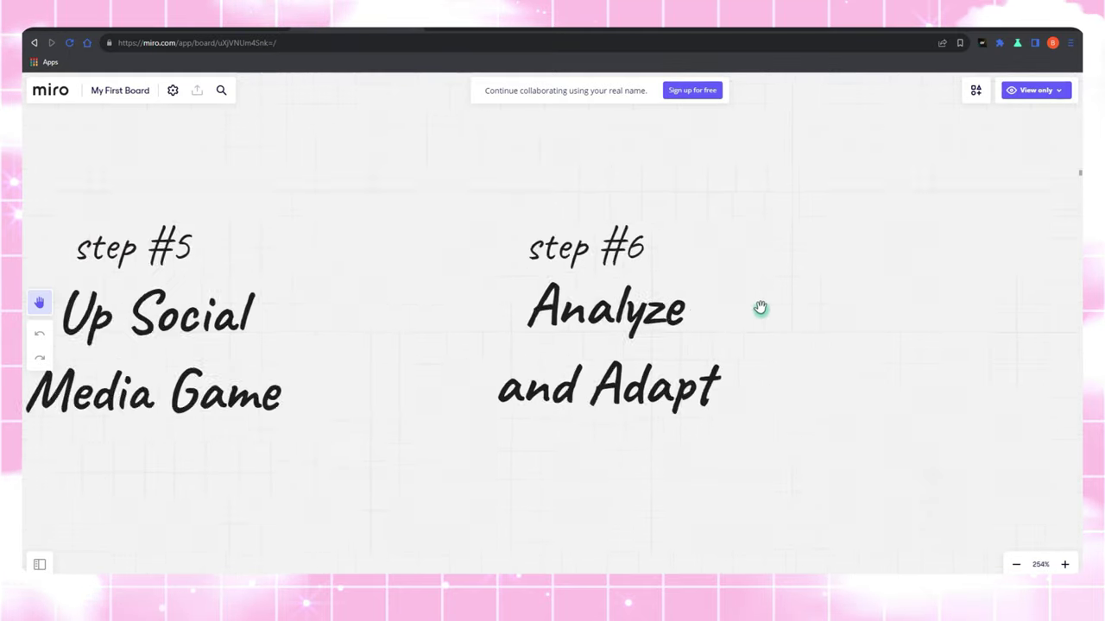
{"action": "left_click_drag", "start_coordinate": [688, 331], "coordinate": [838, 439]}
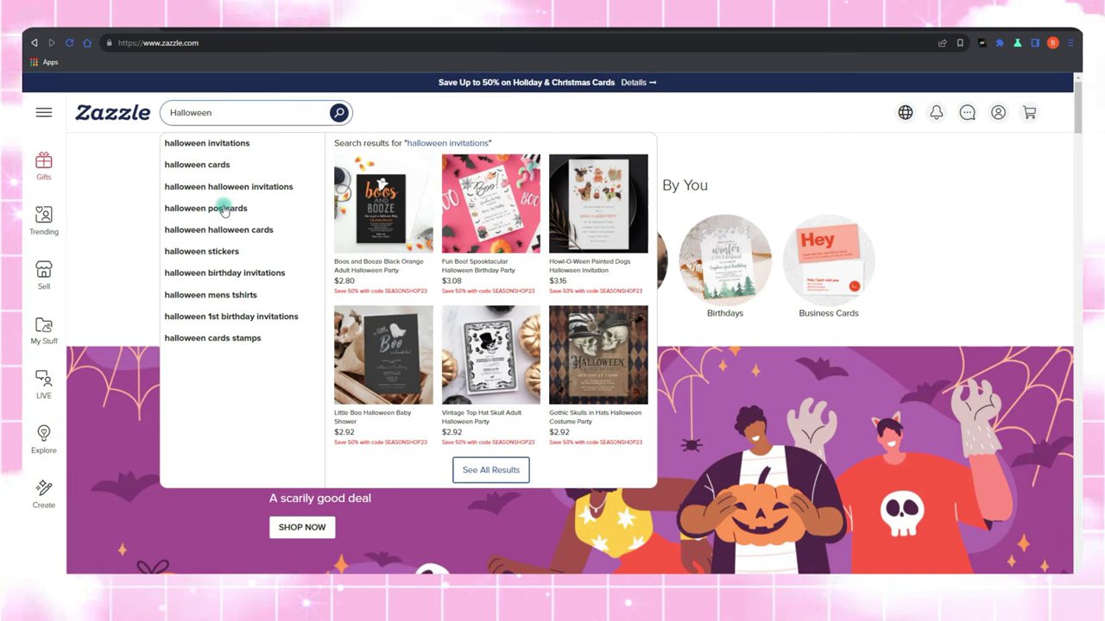
- Return to the Zazzle home page and search 'Halloween', choosing the halloween invitations suggestion
{"action": "left_click", "coordinate": [121, 214]}
{"action": "left_click", "coordinate": [94, 123]}
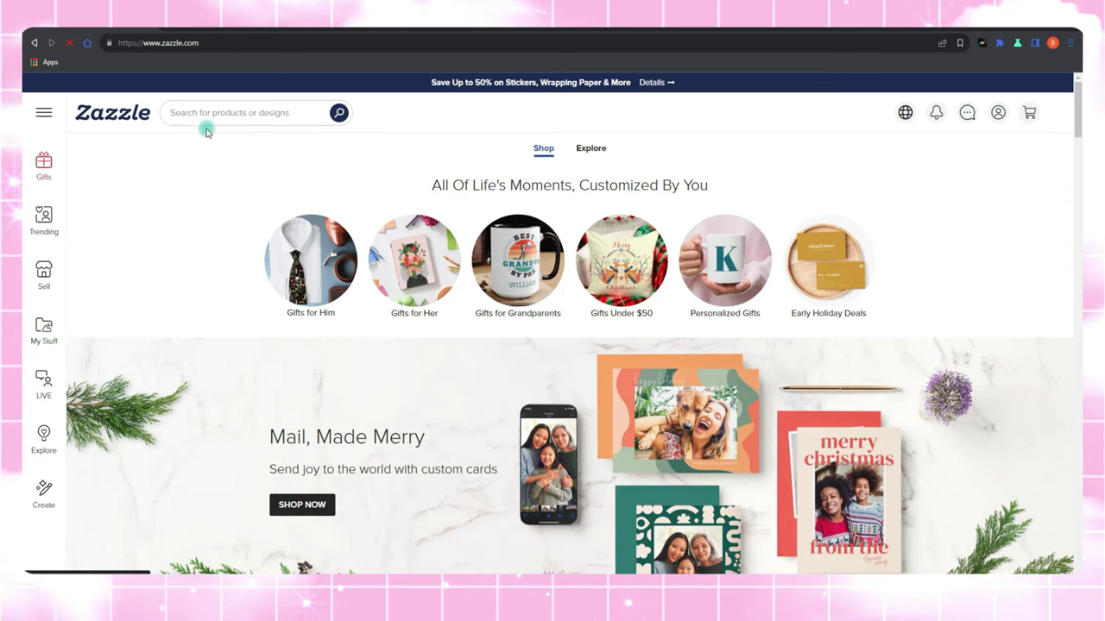
{"action": "scroll", "coordinate": [182, 190], "scroll_direction": "down", "scroll_amount": 6}
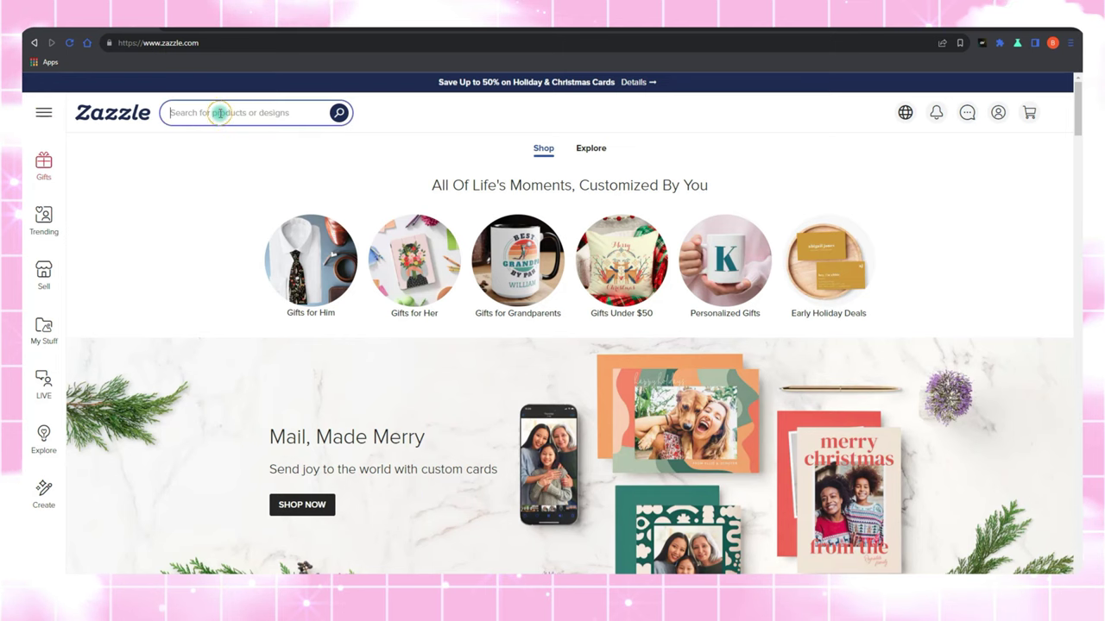
{"action": "type", "text": "Halloween"}
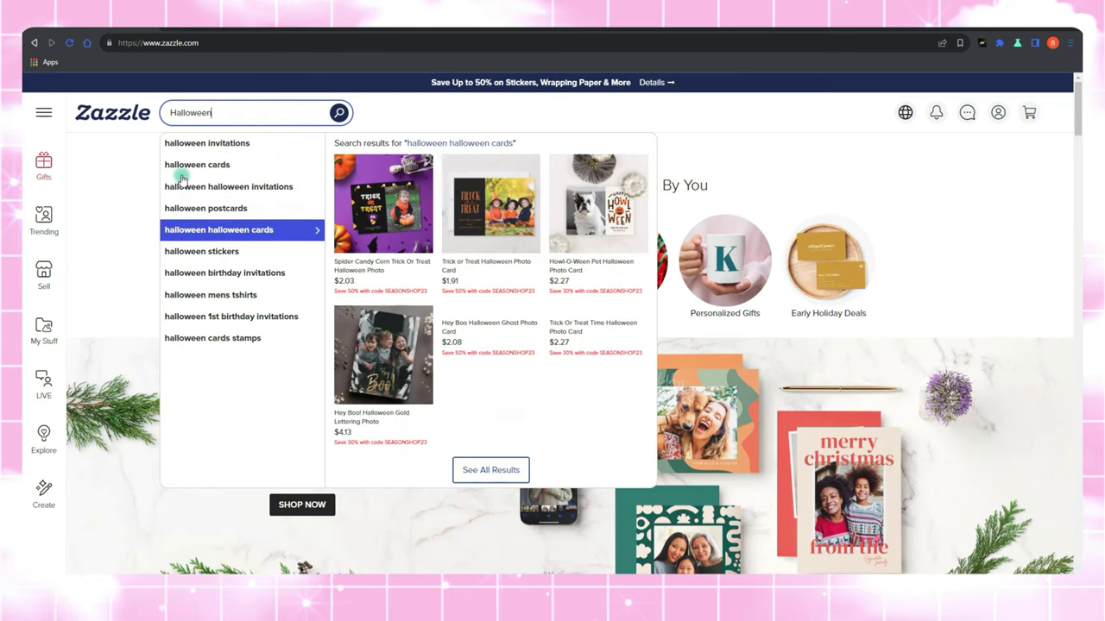
{"action": "left_click", "coordinate": [205, 143]}
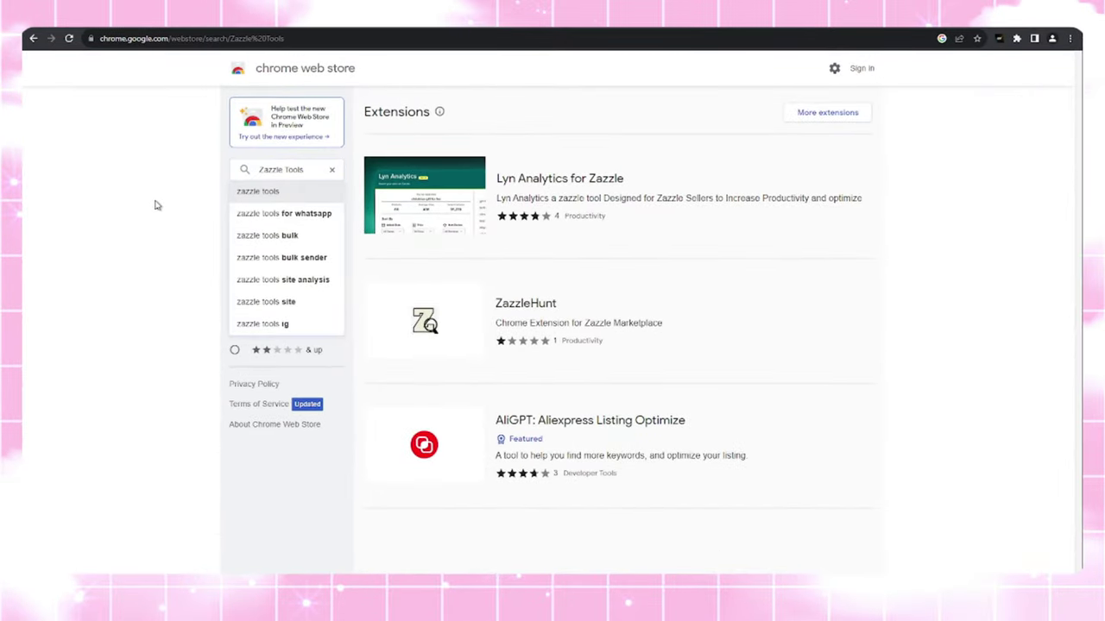
- Open the Lyn Analytics for Zazzle card from the Zazzle Tools results and scroll to Overview
{"action": "left_click", "coordinate": [156, 205]}
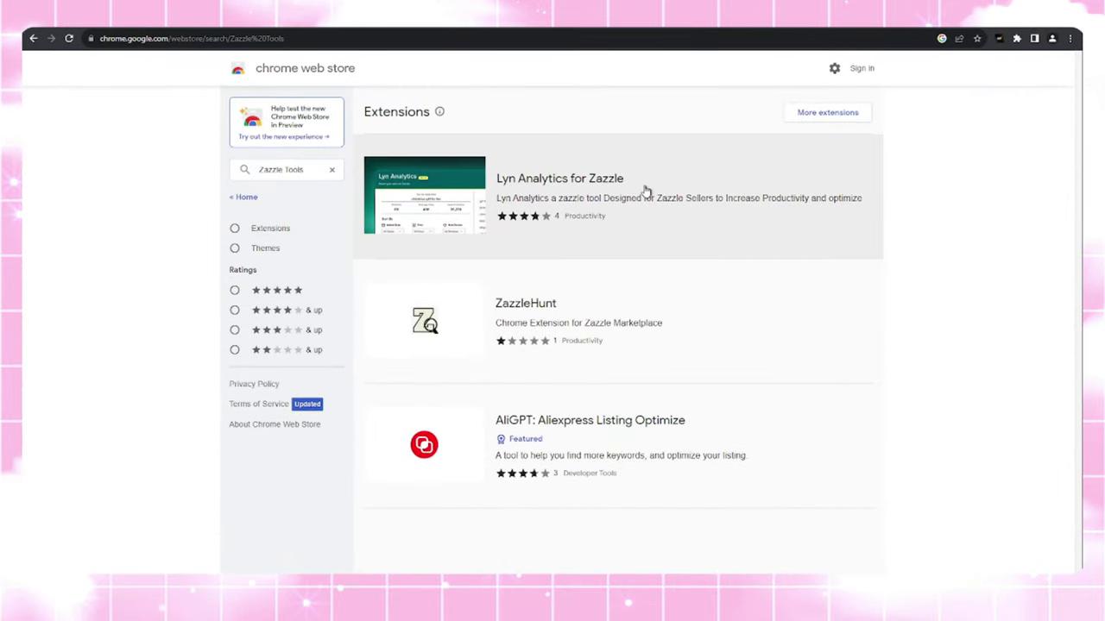
{"action": "left_click", "coordinate": [646, 190]}
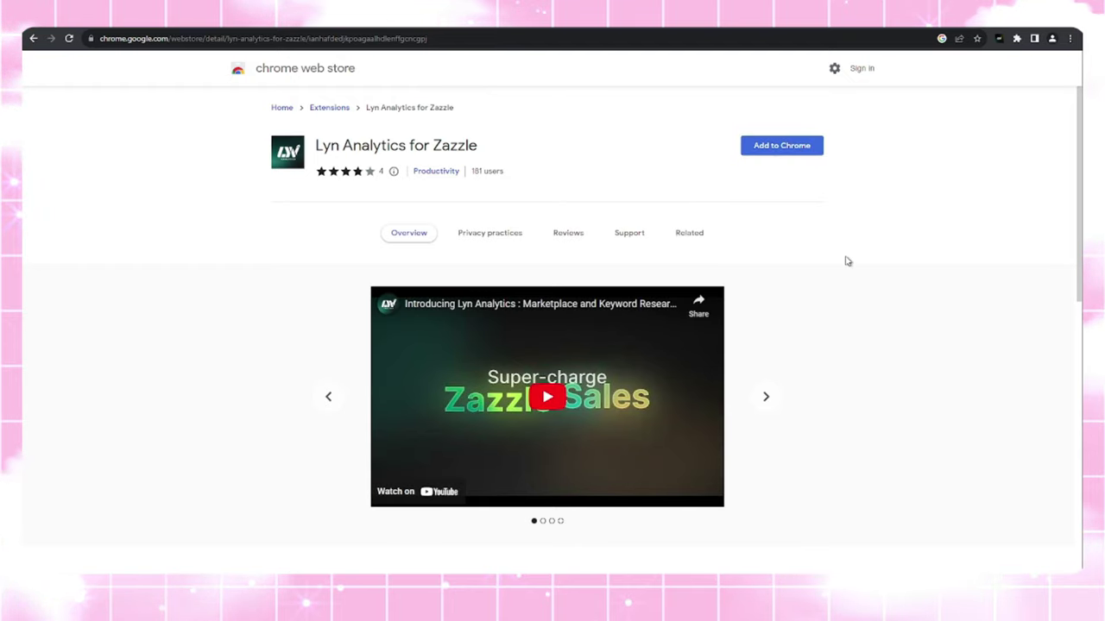
{"action": "scroll", "coordinate": [849, 263], "scroll_direction": "down", "scroll_amount": 3}
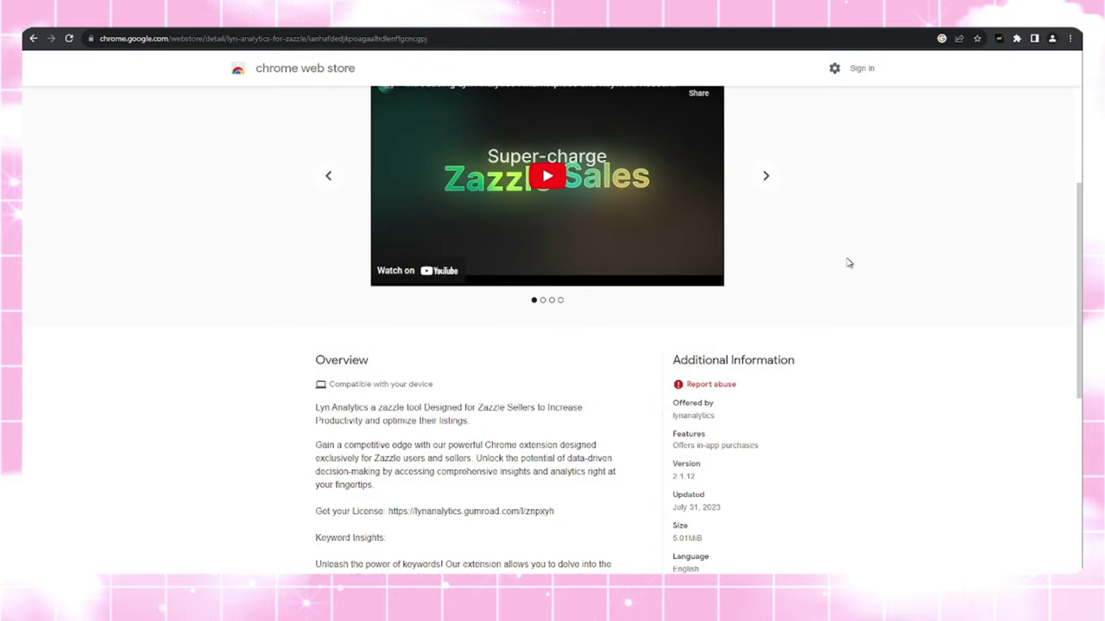
{"action": "scroll", "coordinate": [848, 262], "scroll_direction": "down", "scroll_amount": 4}
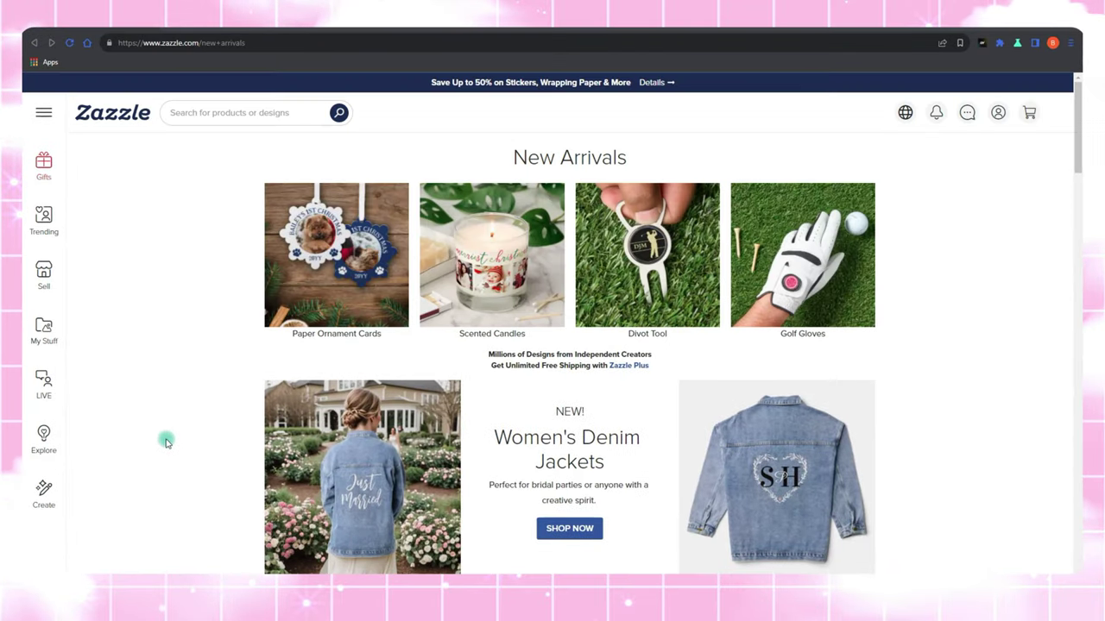
- Type 'Halloween' in the Zazzle search bar to see suggestion counts like 81.62K
{"action": "left_click", "coordinate": [217, 113]}
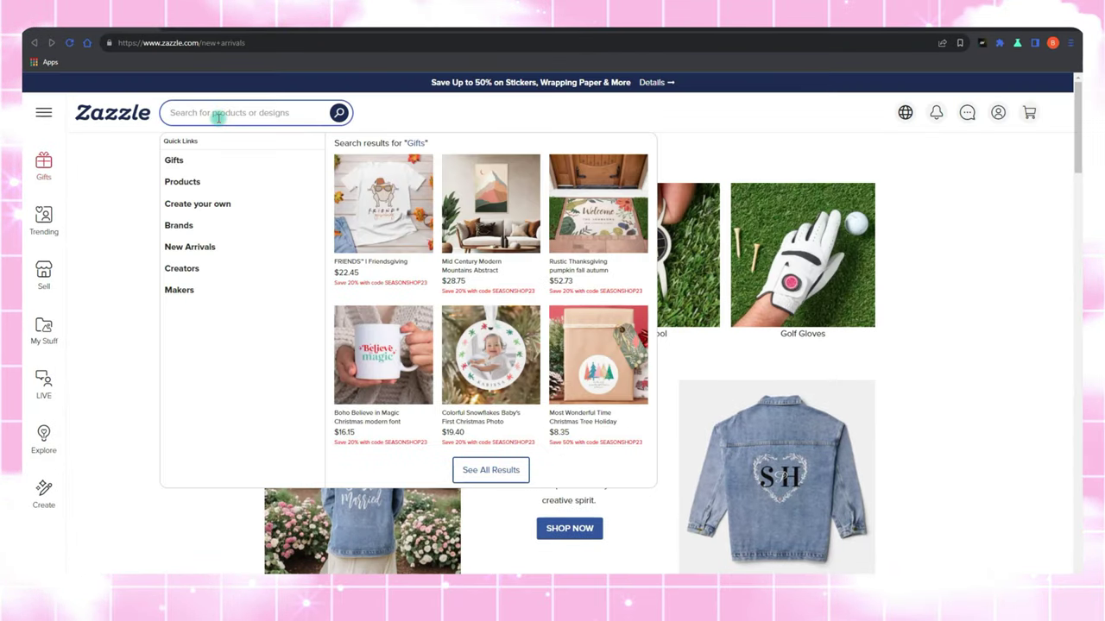
{"action": "type", "text": "Halloween"}
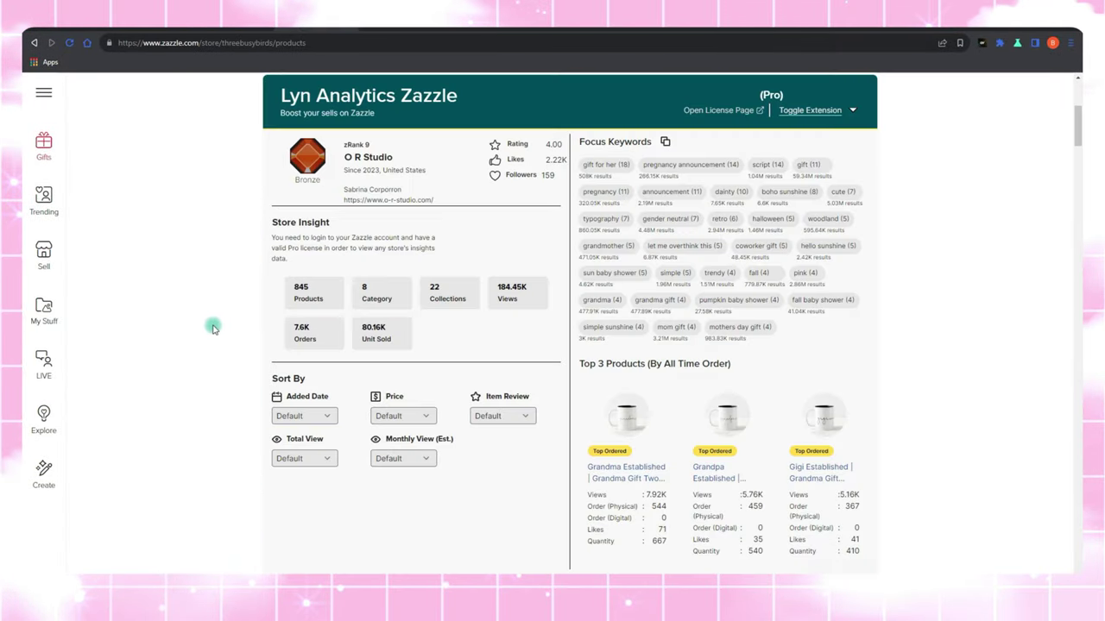
{"action": "scroll", "coordinate": [207, 328], "scroll_direction": "down", "scroll_amount": 4}
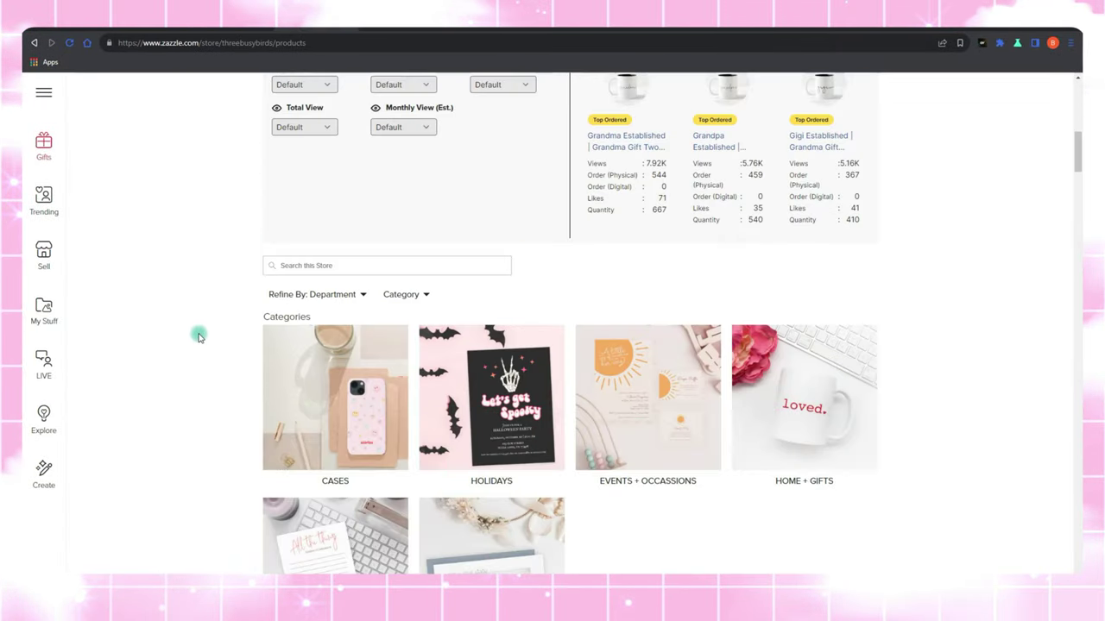
- Scroll through the ThreeBusyBirds and another store's products, reading total views, monthly views, ratings and dates
{"action": "scroll", "coordinate": [198, 335], "scroll_direction": "down", "scroll_amount": 3}
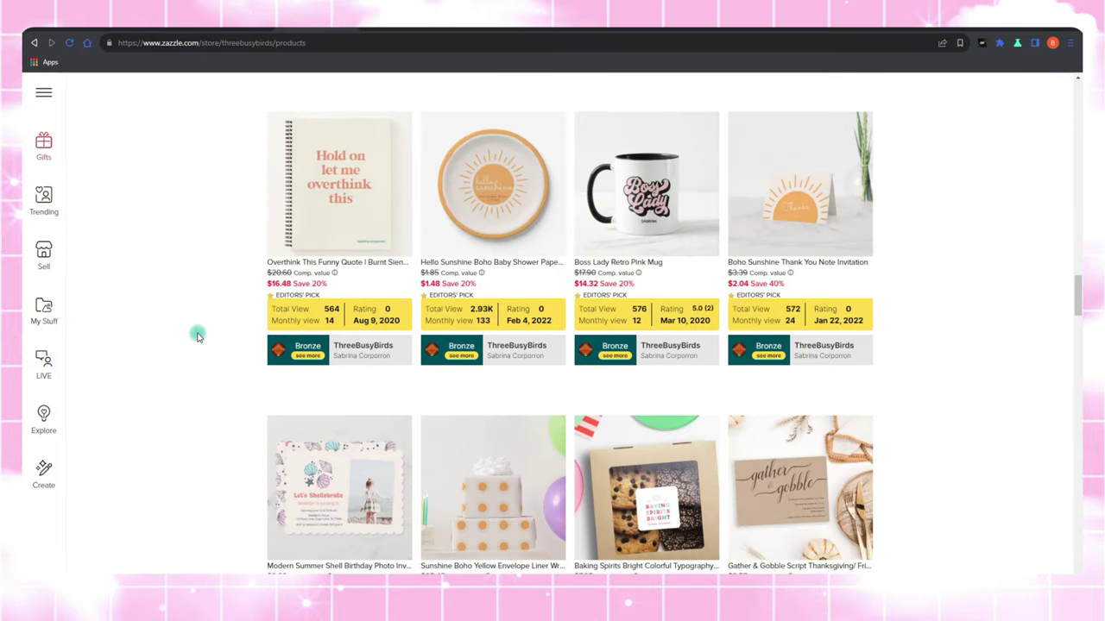
{"action": "scroll", "coordinate": [198, 336], "scroll_direction": "down", "scroll_amount": 2}
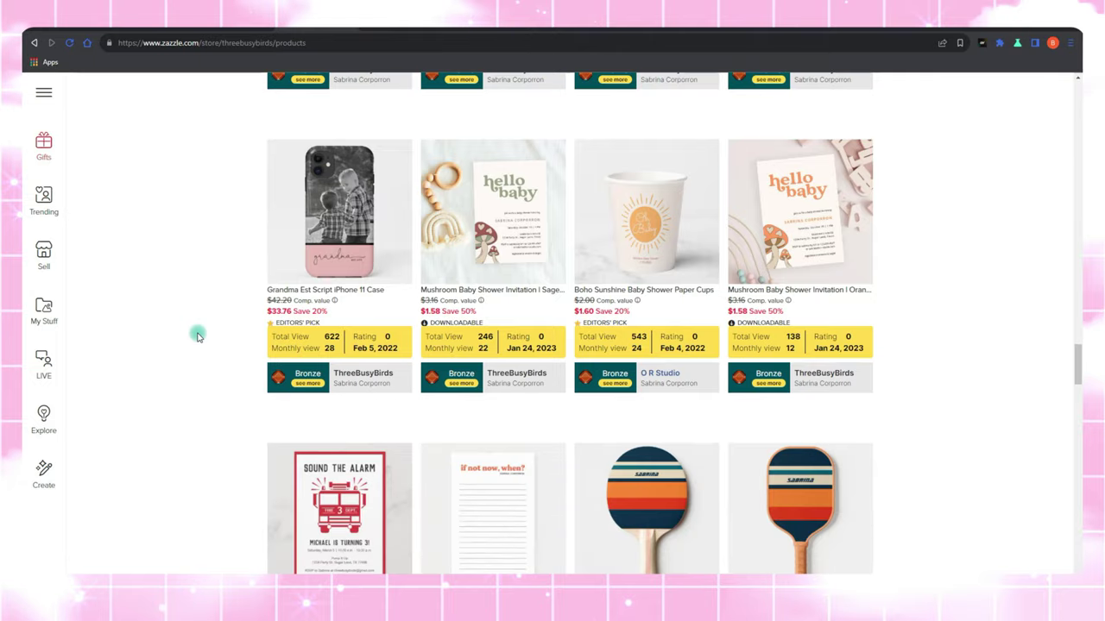
{"action": "scroll", "coordinate": [197, 335], "scroll_direction": "down", "scroll_amount": 8}
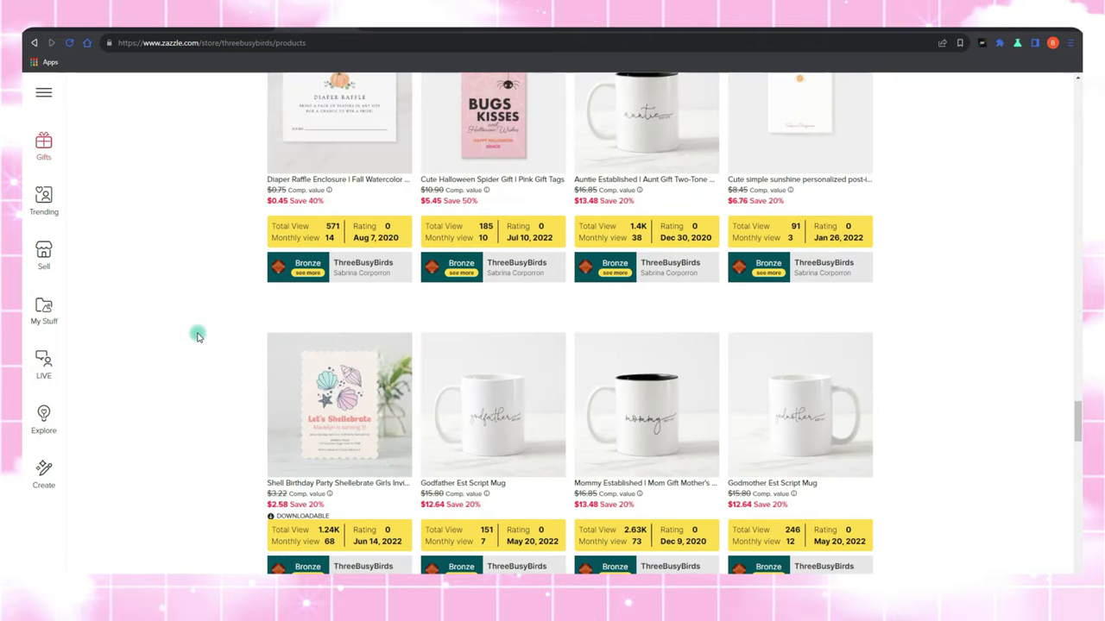
{"action": "scroll", "coordinate": [197, 336], "scroll_direction": "up", "scroll_amount": 3}
{"action": "scroll", "coordinate": [198, 336], "scroll_direction": "up", "scroll_amount": 3}
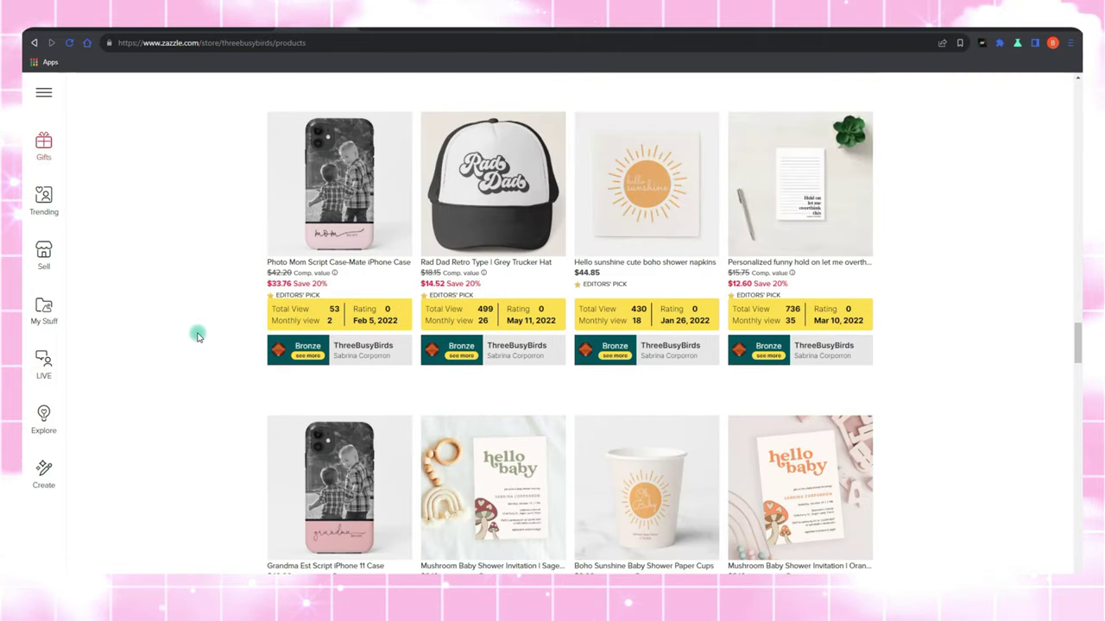
{"action": "scroll", "coordinate": [198, 335], "scroll_direction": "up", "scroll_amount": 2}
{"action": "scroll", "coordinate": [197, 335], "scroll_direction": "up", "scroll_amount": 3}
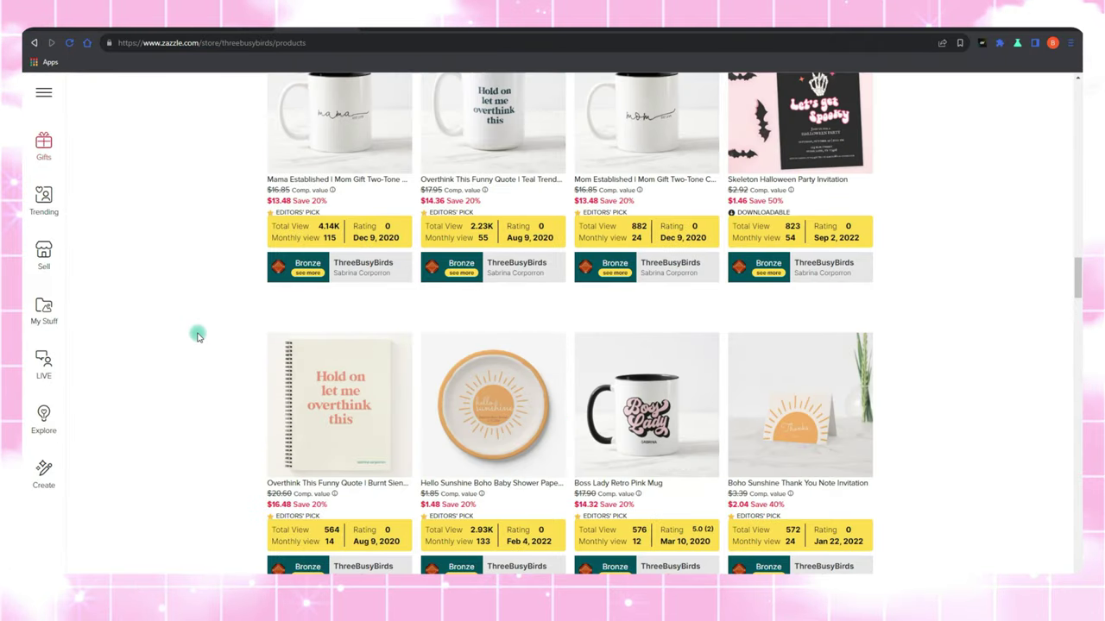
{"action": "scroll", "coordinate": [198, 336], "scroll_direction": "up", "scroll_amount": 3}
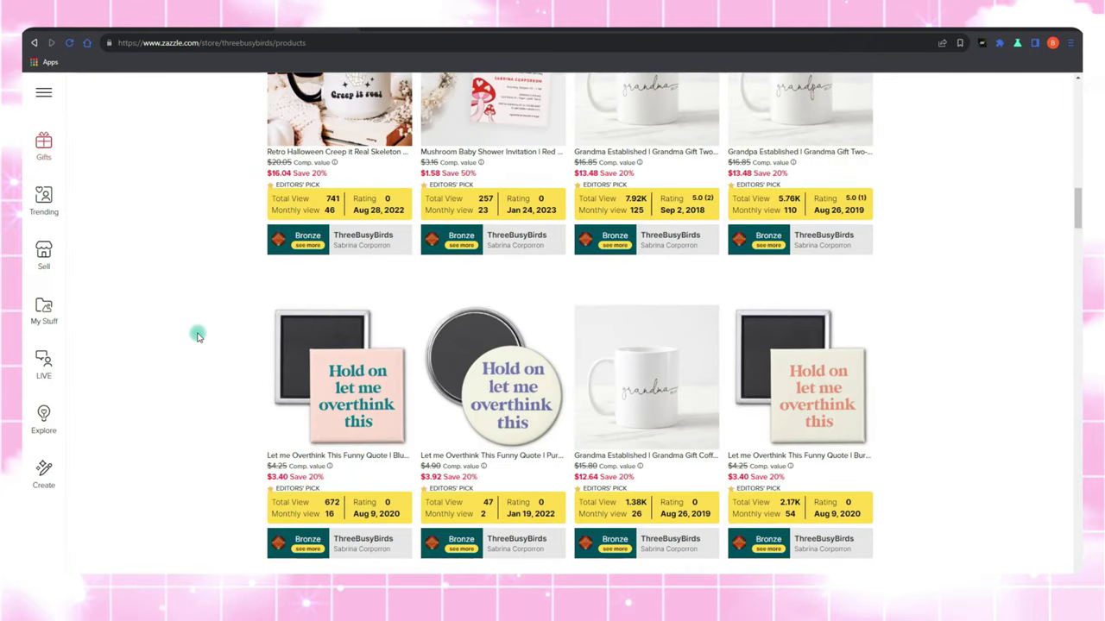
{"action": "scroll", "coordinate": [198, 336], "scroll_direction": "up", "scroll_amount": 4}
{"action": "scroll", "coordinate": [198, 336], "scroll_direction": "up", "scroll_amount": 3}
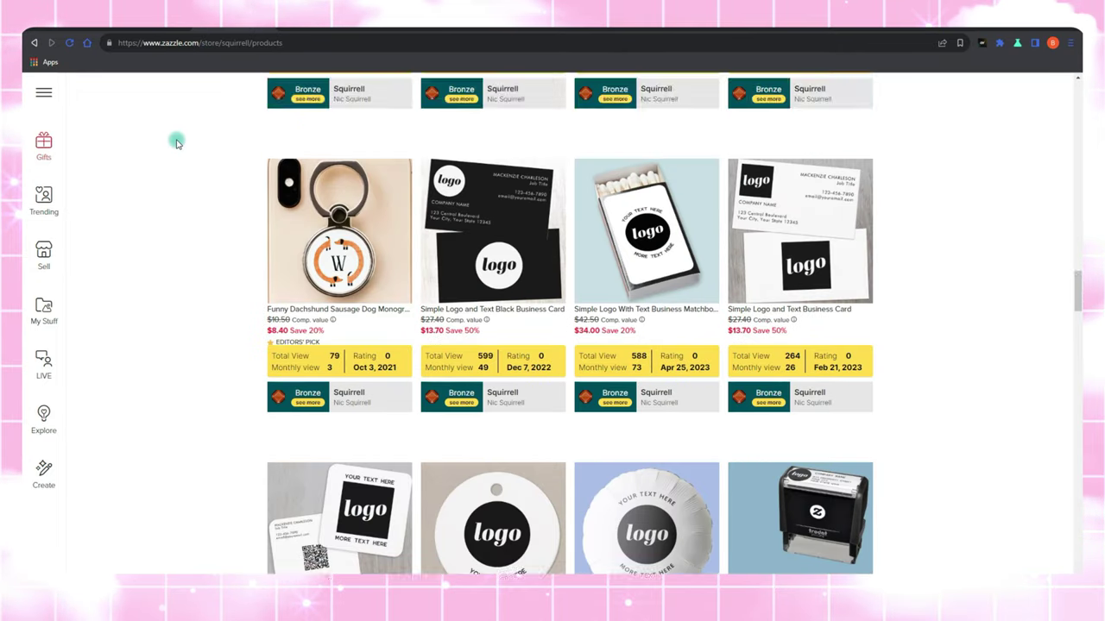
{"action": "scroll", "coordinate": [176, 143], "scroll_direction": "up", "scroll_amount": 3}
{"action": "scroll", "coordinate": [176, 143], "scroll_direction": "down", "scroll_amount": 3}
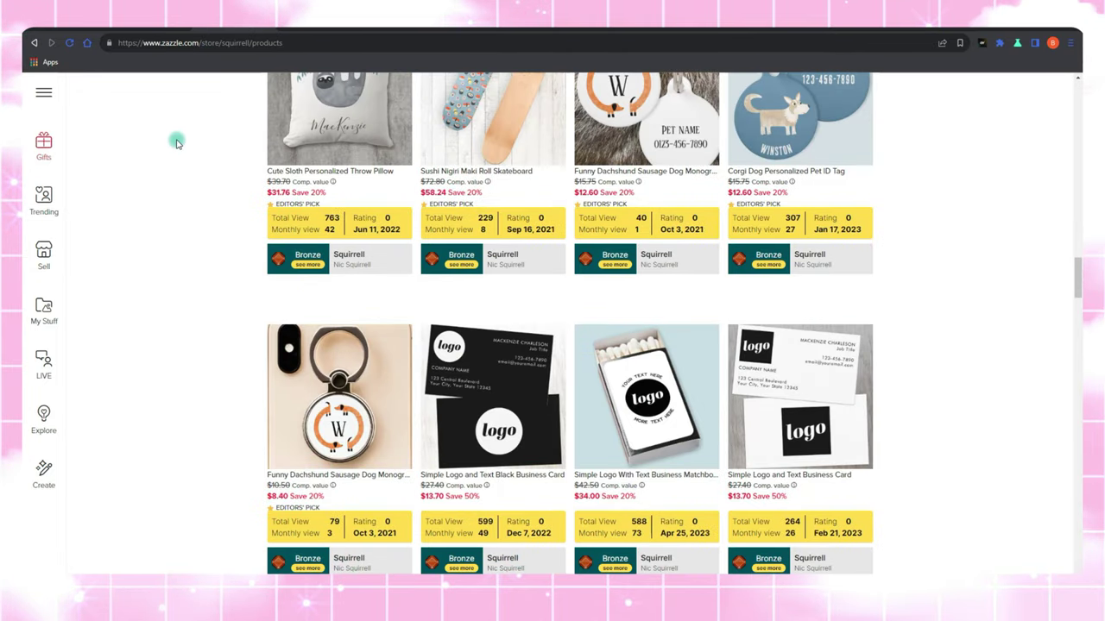
{"action": "scroll", "coordinate": [176, 143], "scroll_direction": "down", "scroll_amount": 3}
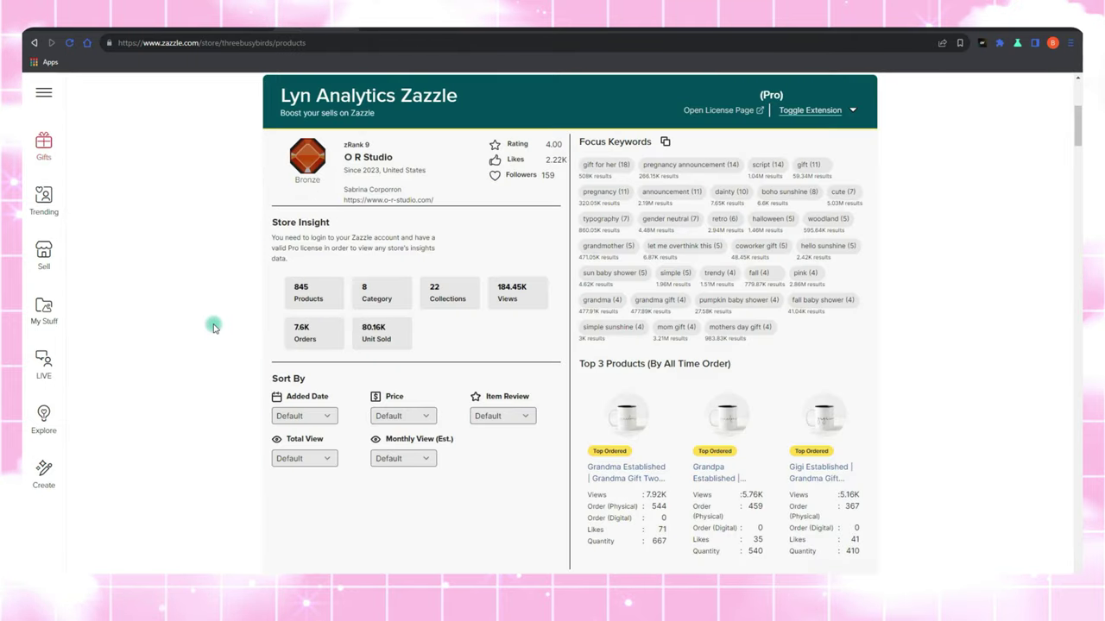
{"action": "scroll", "coordinate": [197, 336], "scroll_direction": "down", "scroll_amount": 3}
{"action": "scroll", "coordinate": [197, 336], "scroll_direction": "down", "scroll_amount": 4}
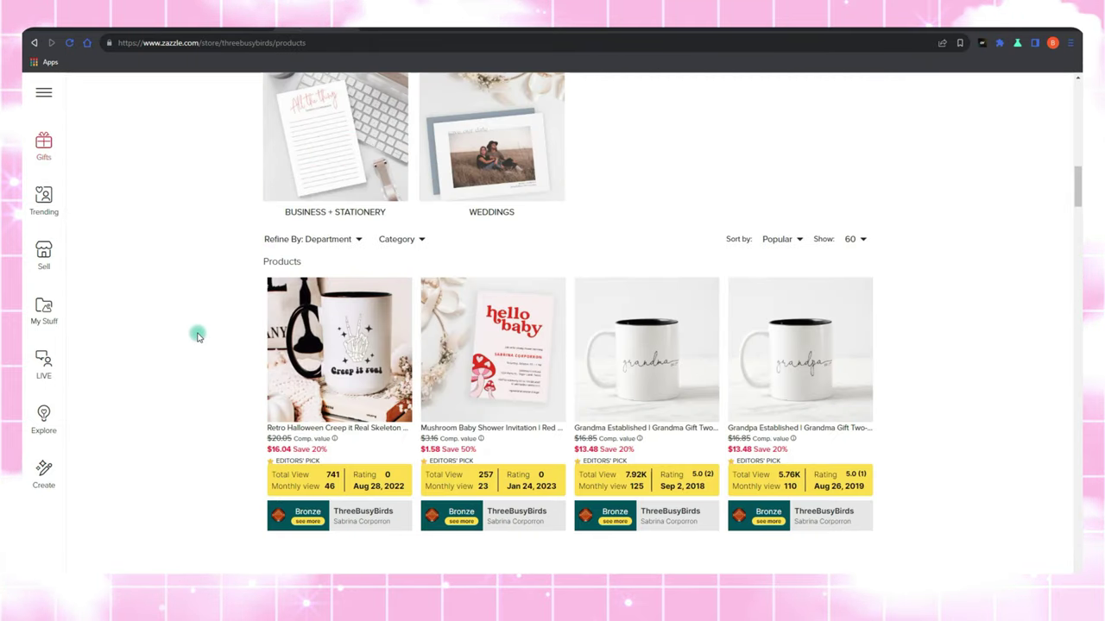
{"action": "scroll", "coordinate": [198, 336], "scroll_direction": "down", "scroll_amount": 2}
{"action": "scroll", "coordinate": [197, 336], "scroll_direction": "down", "scroll_amount": 3}
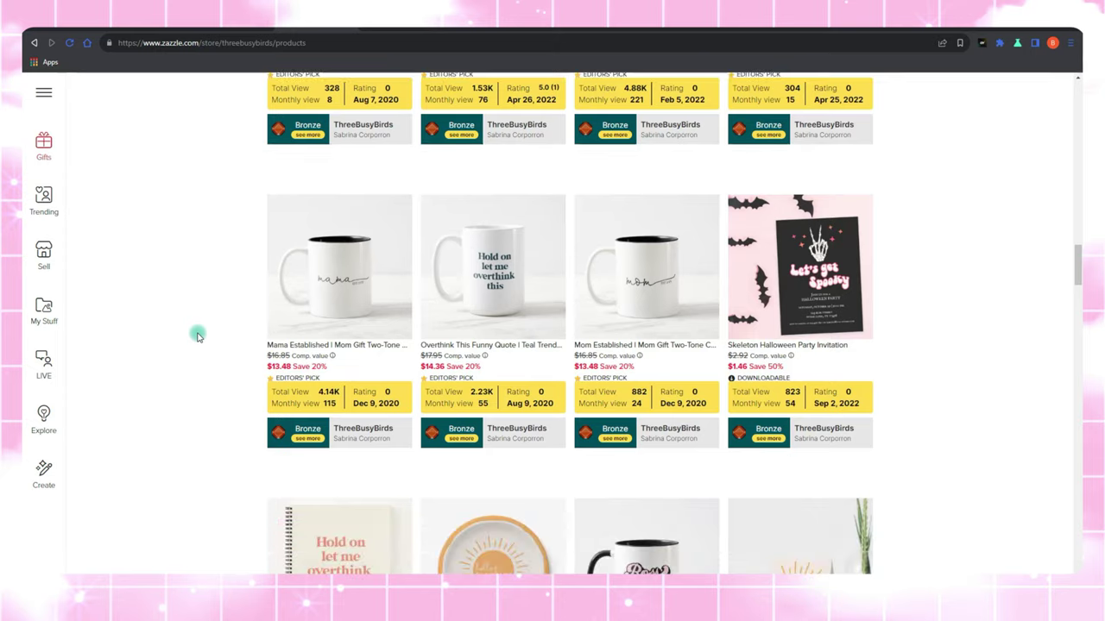
{"action": "scroll", "coordinate": [197, 336], "scroll_direction": "down", "scroll_amount": 2}
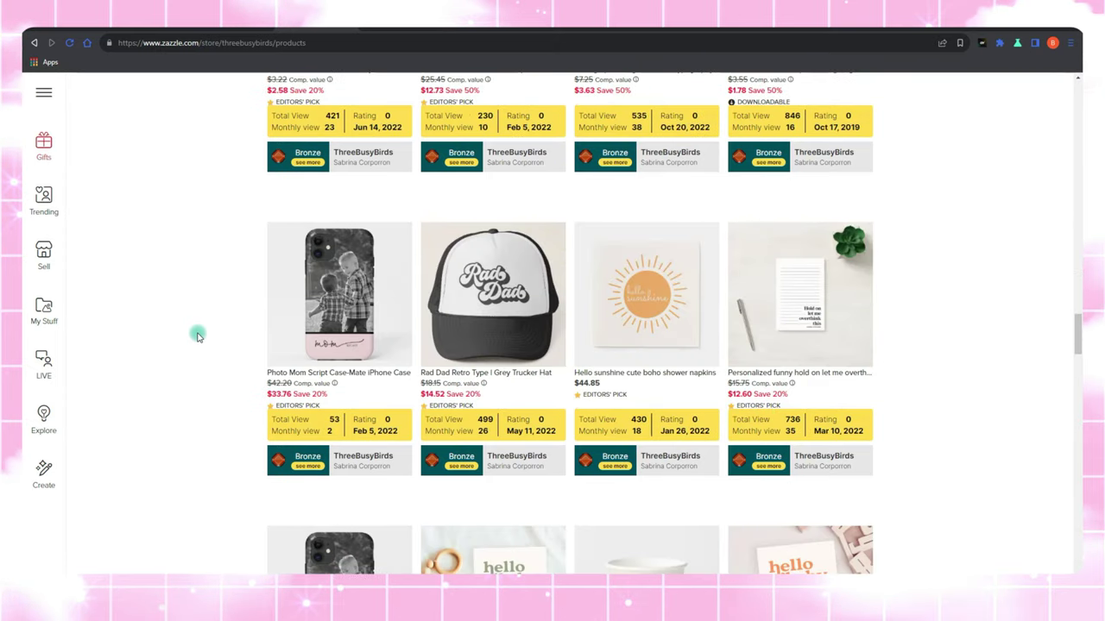
{"action": "scroll", "coordinate": [197, 336], "scroll_direction": "down", "scroll_amount": 6}
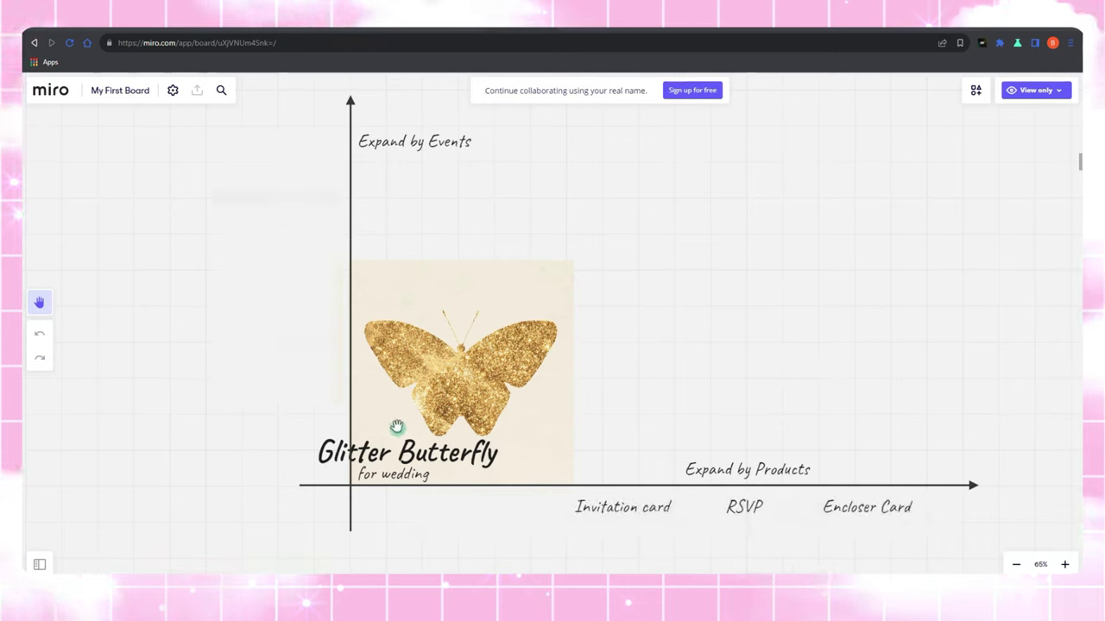
- Zoom and pan to the Expand by Events section with Bridal Shower, Graduation Party and Birthday
{"action": "scroll", "coordinate": [363, 301], "scroll_direction": "up", "scroll_amount": 5}
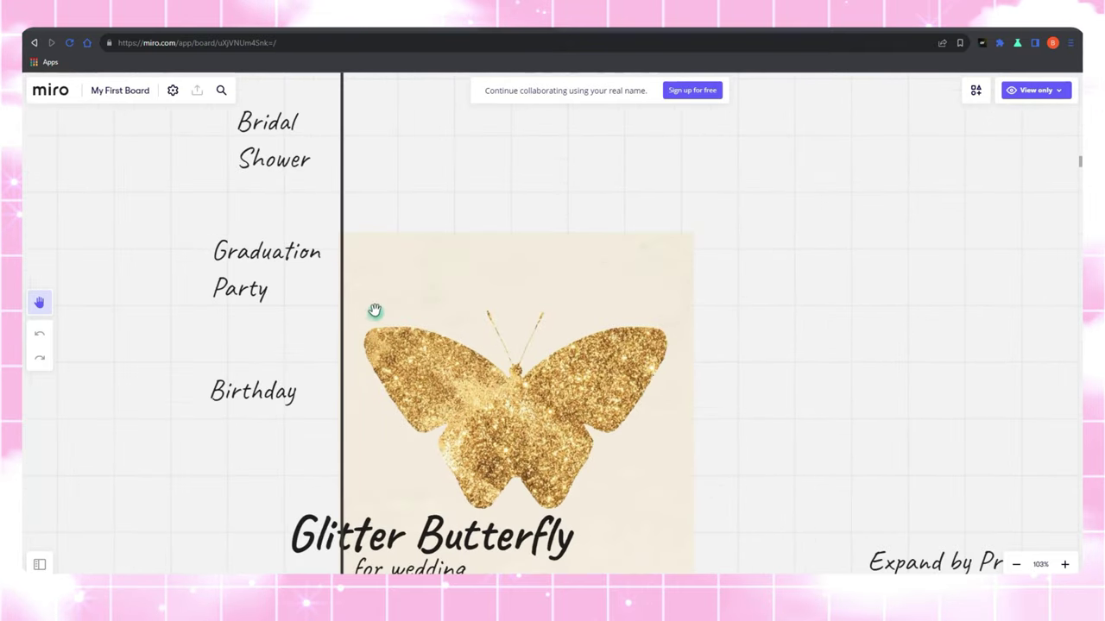
{"action": "left_click_drag", "start_coordinate": [412, 345], "coordinate": [477, 425]}
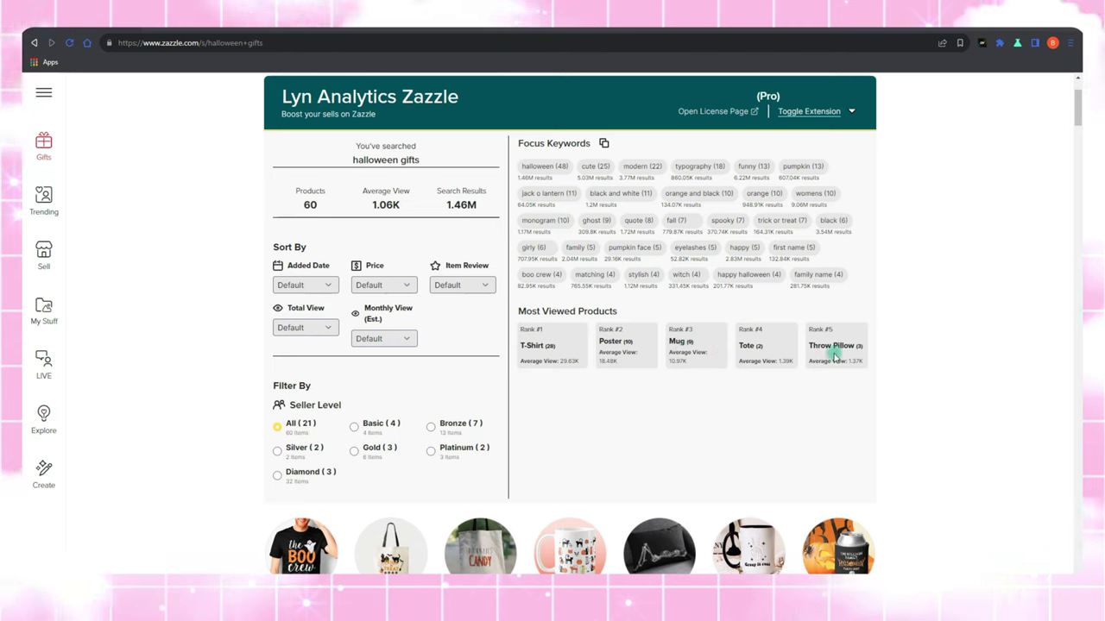
- Sort the halloween gifts results by Item Review, descending
{"action": "left_click", "coordinate": [325, 285]}
{"action": "scroll", "coordinate": [325, 285], "scroll_direction": "down", "scroll_amount": 1}
{"action": "left_click", "coordinate": [294, 244]}
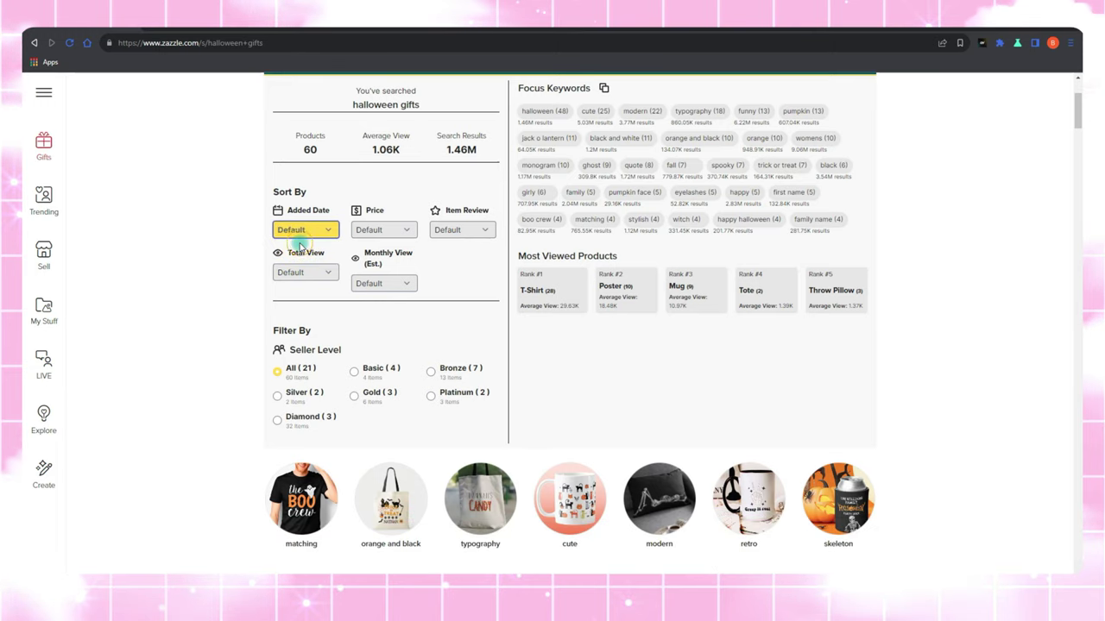
{"action": "left_click", "coordinate": [407, 232]}
{"action": "left_click", "coordinate": [408, 231]}
{"action": "left_click", "coordinate": [479, 230]}
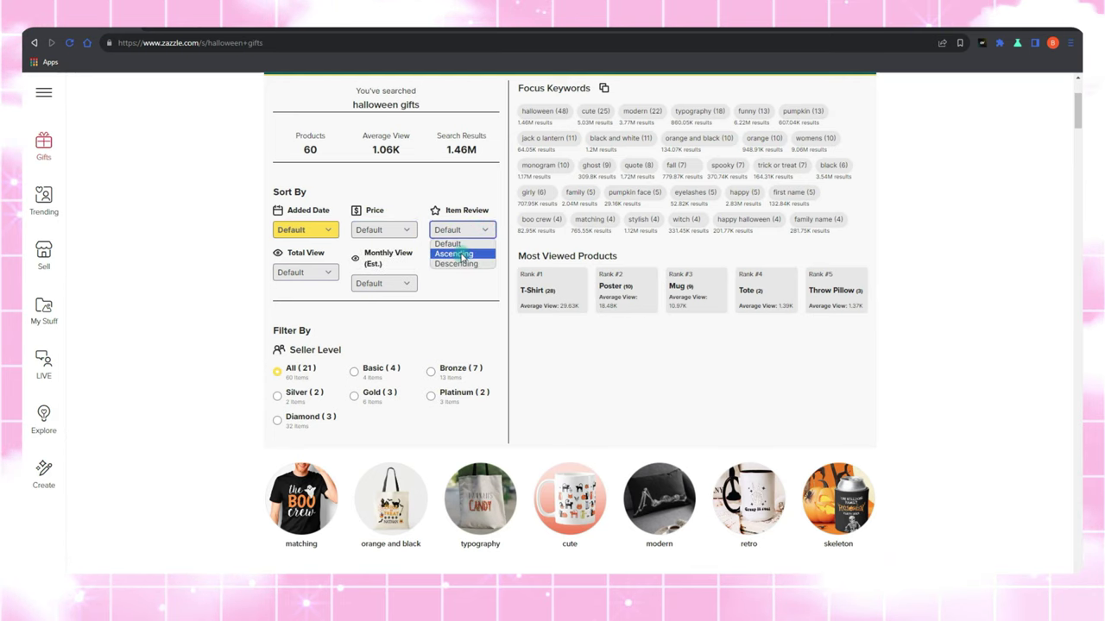
{"action": "left_click", "coordinate": [462, 264]}
- Enter 'Halloween invitation' as a keyword in Google Ads Keyword Planner
{"action": "scroll", "coordinate": [227, 365], "scroll_direction": "down", "scroll_amount": 3}
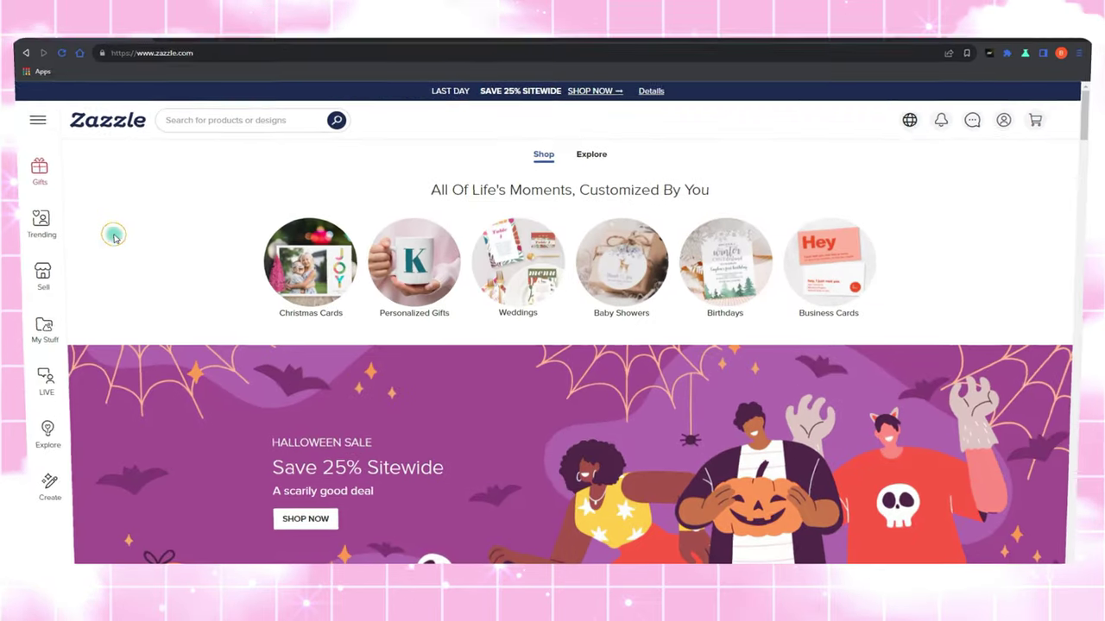
{"action": "scroll", "coordinate": [114, 236], "scroll_direction": "down", "scroll_amount": 5}
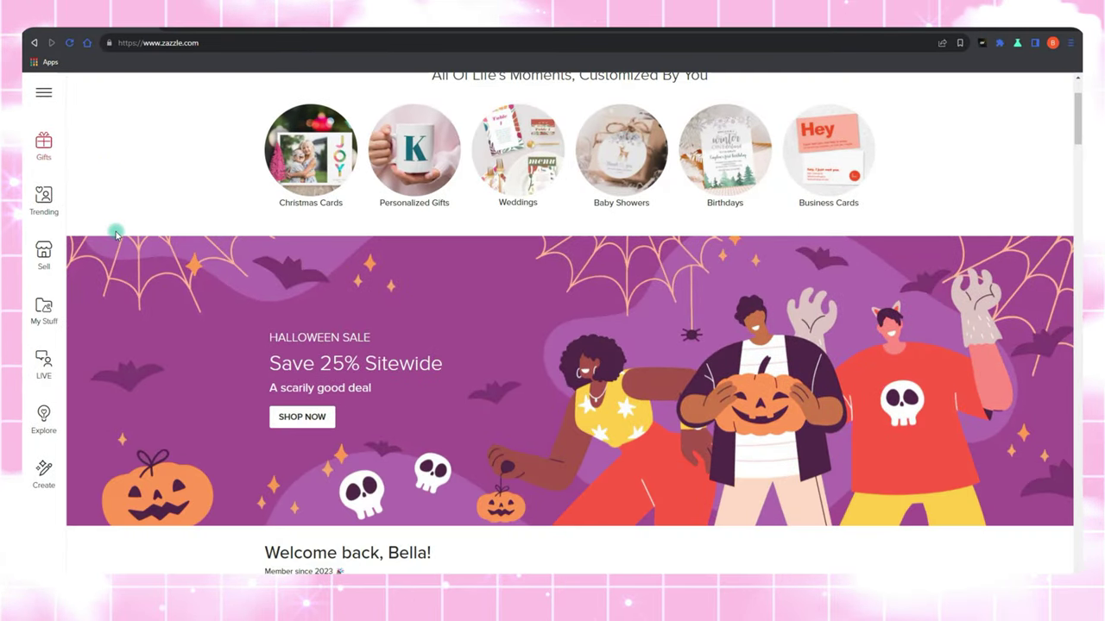
{"action": "scroll", "coordinate": [116, 234], "scroll_direction": "down", "scroll_amount": 5}
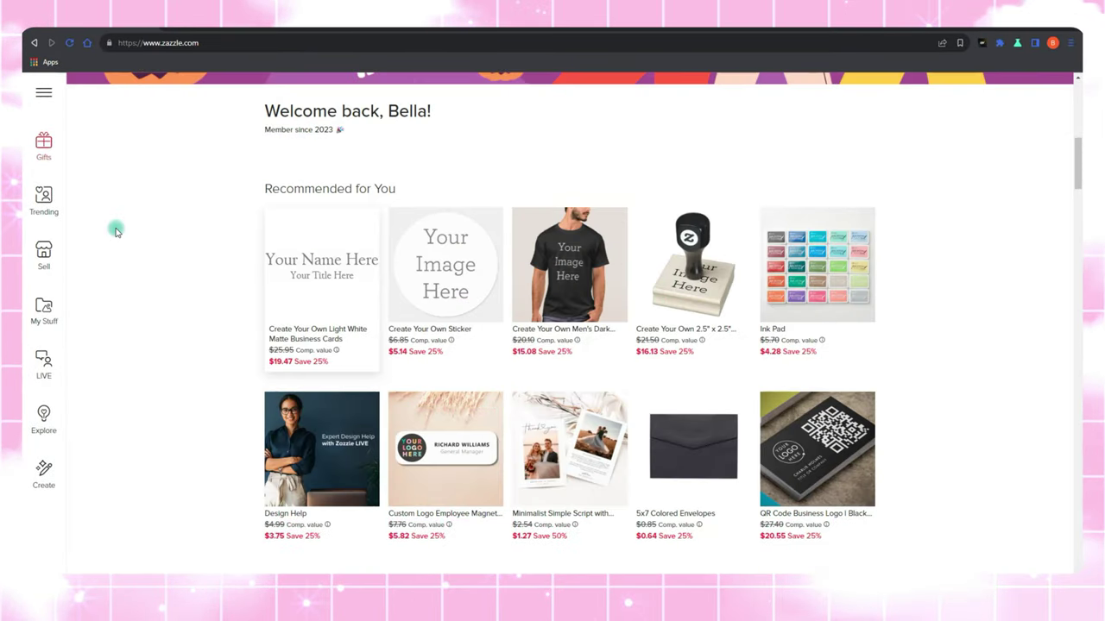
{"action": "scroll", "coordinate": [116, 231], "scroll_direction": "down", "scroll_amount": 3}
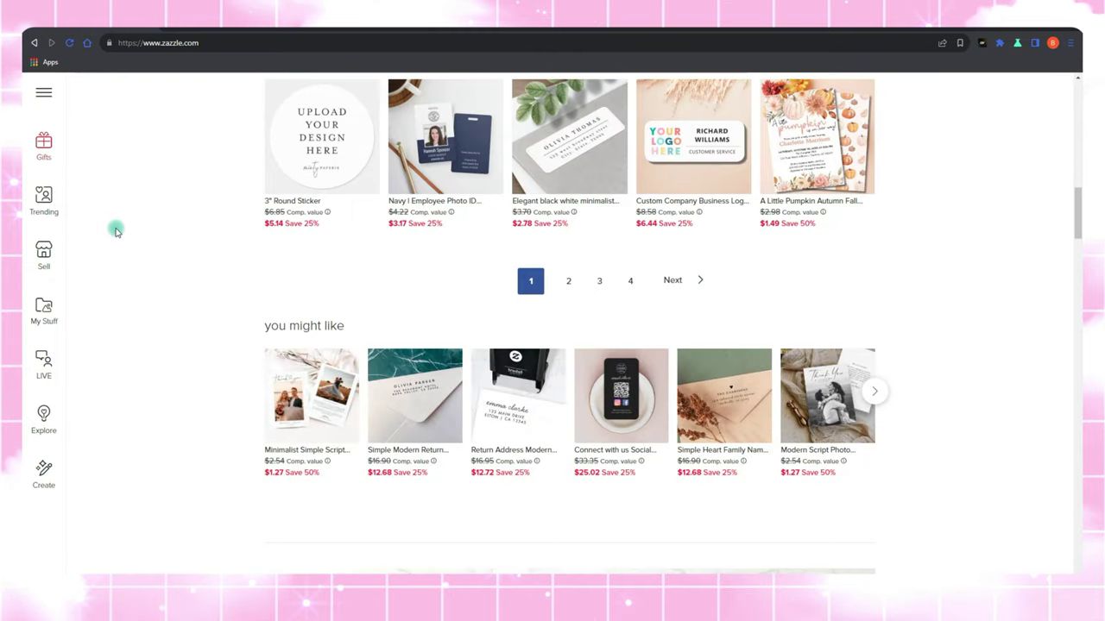
{"action": "scroll", "coordinate": [115, 231], "scroll_direction": "up", "scroll_amount": 1}
{"action": "scroll", "coordinate": [115, 232], "scroll_direction": "up", "scroll_amount": 1}
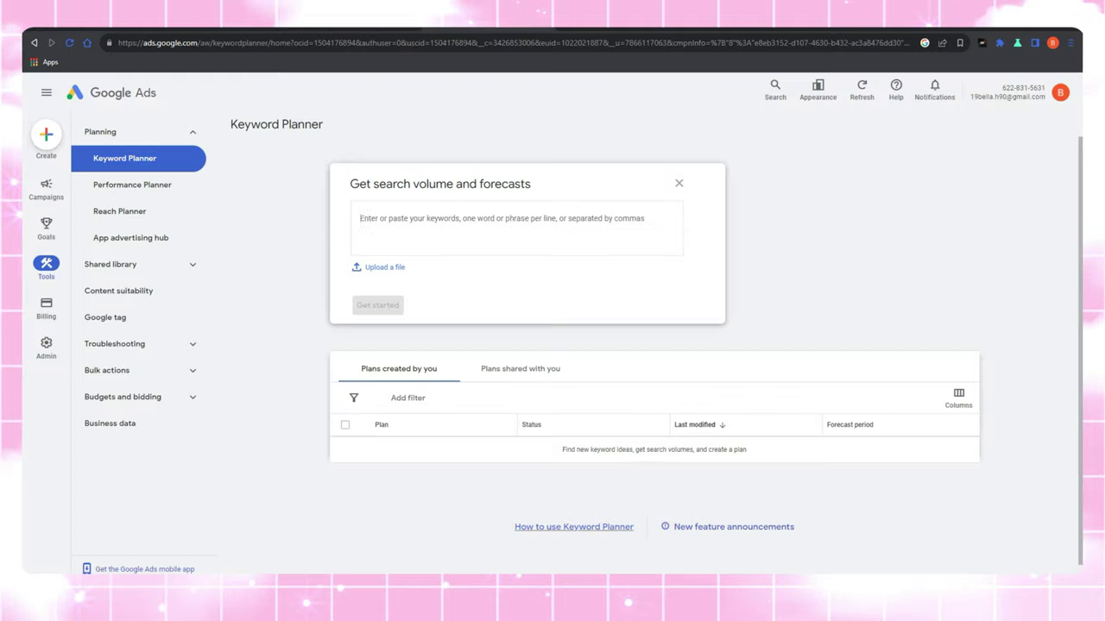
{"action": "left_click", "coordinate": [418, 222]}
{"action": "type", "text": "Hallow"}
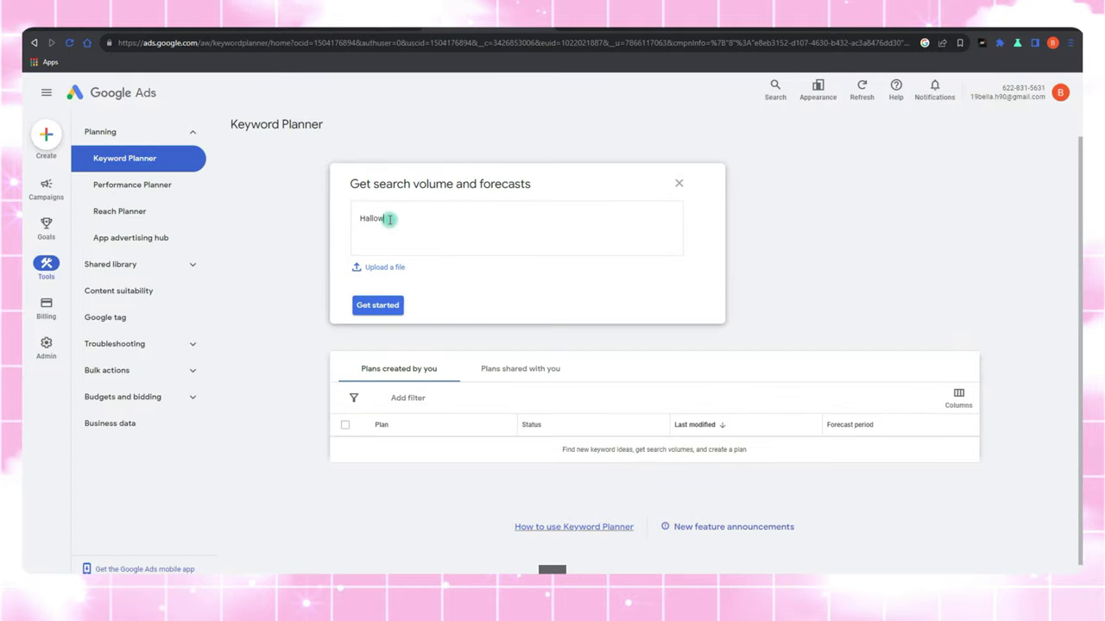
{"action": "type", "text": "een invitation"}
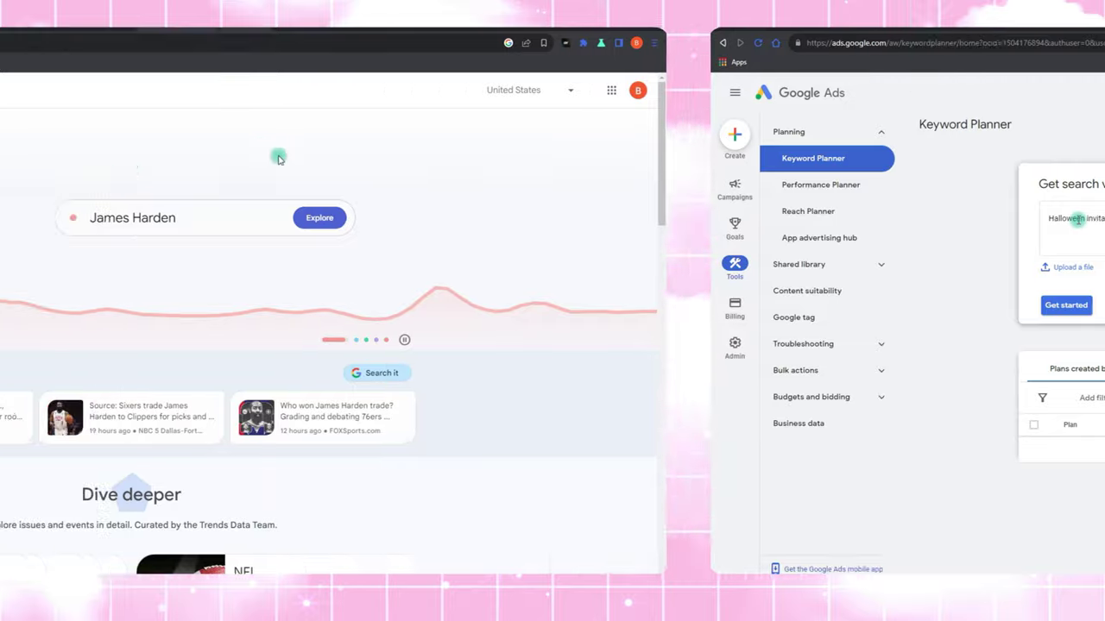
- Explore Google Trends for 'Halloween invitations' and scroll through interest over time and by subregion
{"action": "left_click", "coordinate": [563, 222]}
{"action": "type", "text": "Halloween invitations"}
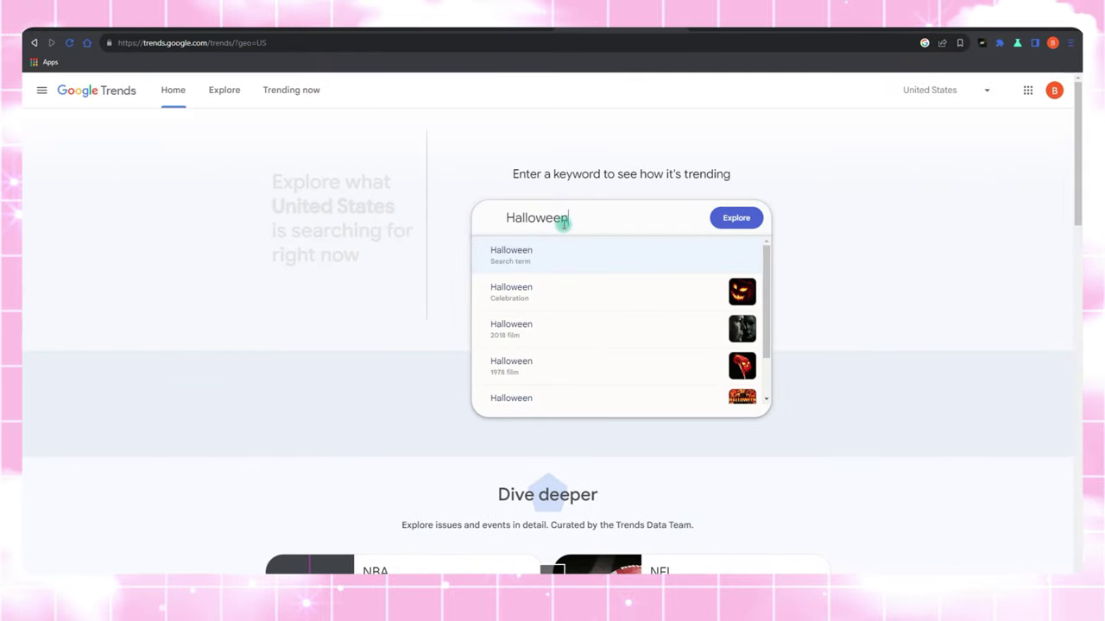
{"action": "left_click", "coordinate": [736, 217]}
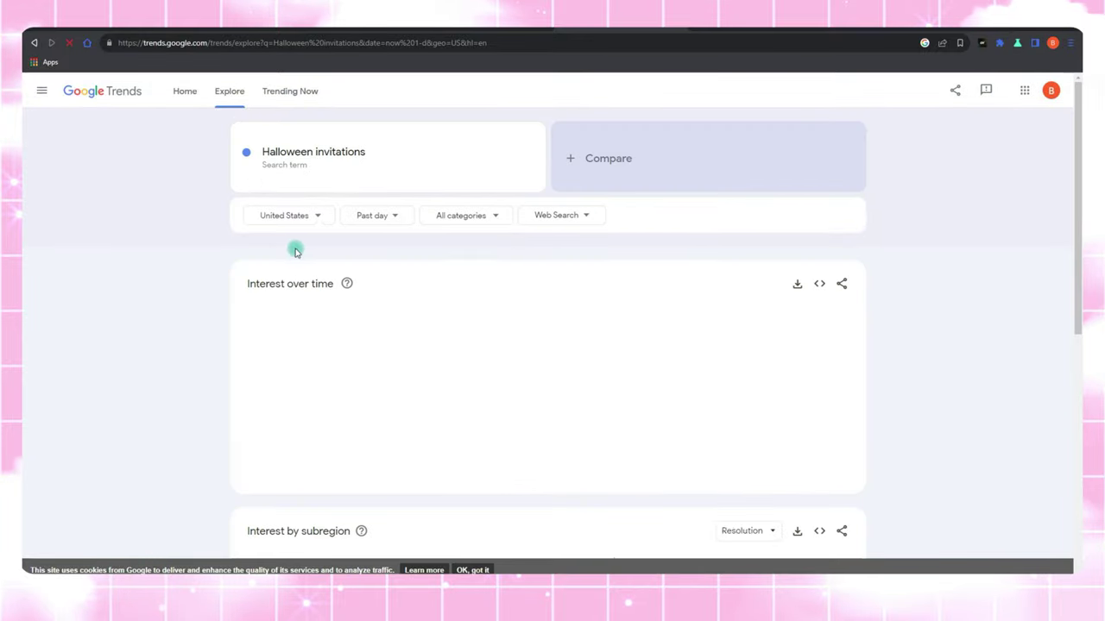
{"action": "scroll", "coordinate": [192, 296], "scroll_direction": "down", "scroll_amount": 3}
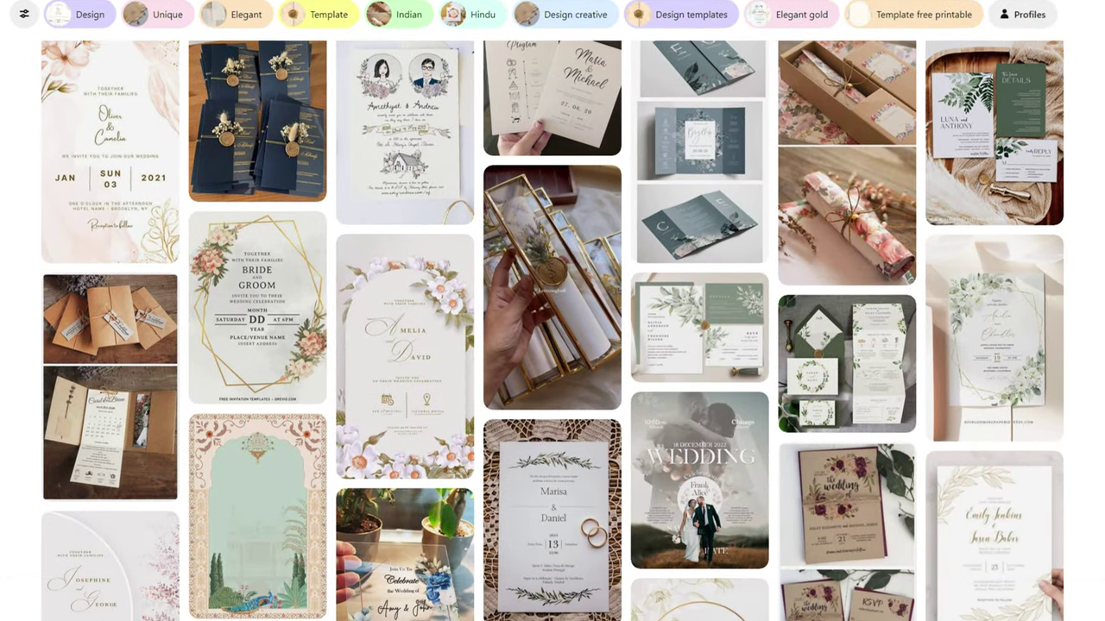
{"action": "scroll", "coordinate": [553, 345], "scroll_direction": "down", "scroll_amount": 2}
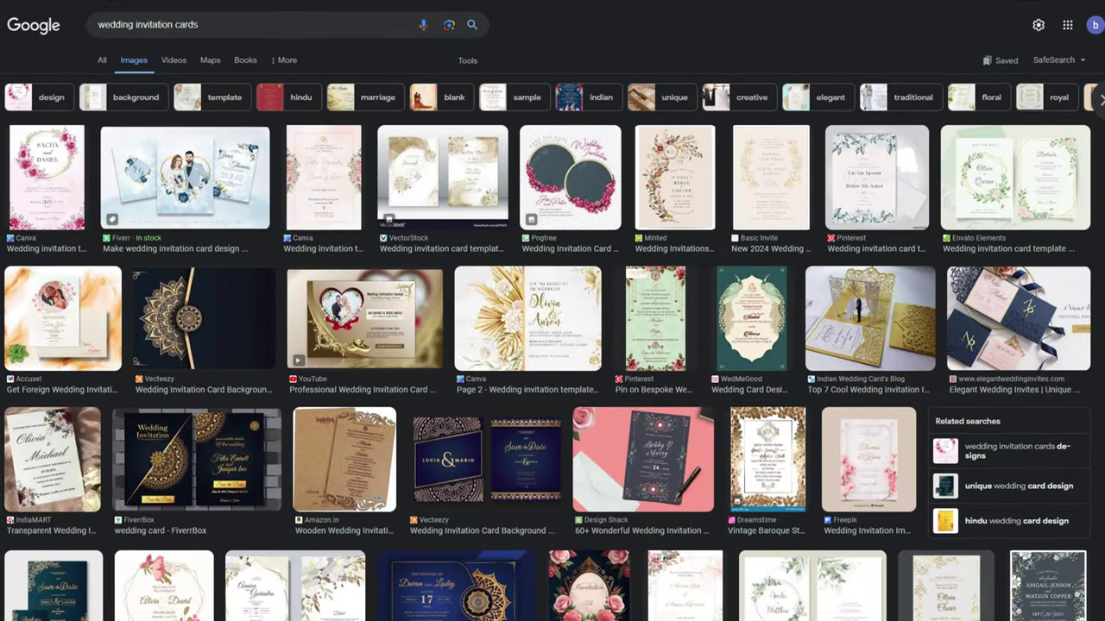
{"action": "scroll", "coordinate": [552, 345], "scroll_direction": "down", "scroll_amount": 2}
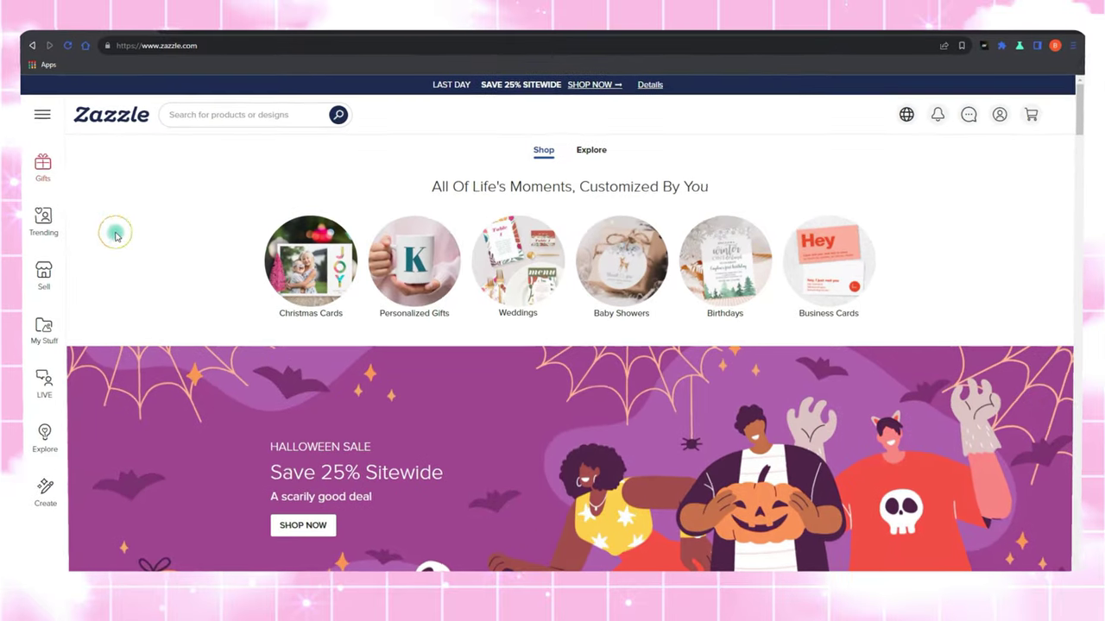
- Scroll down the Zazzle homepage and back up to the top
{"action": "scroll", "coordinate": [114, 231], "scroll_direction": "down", "scroll_amount": 2}
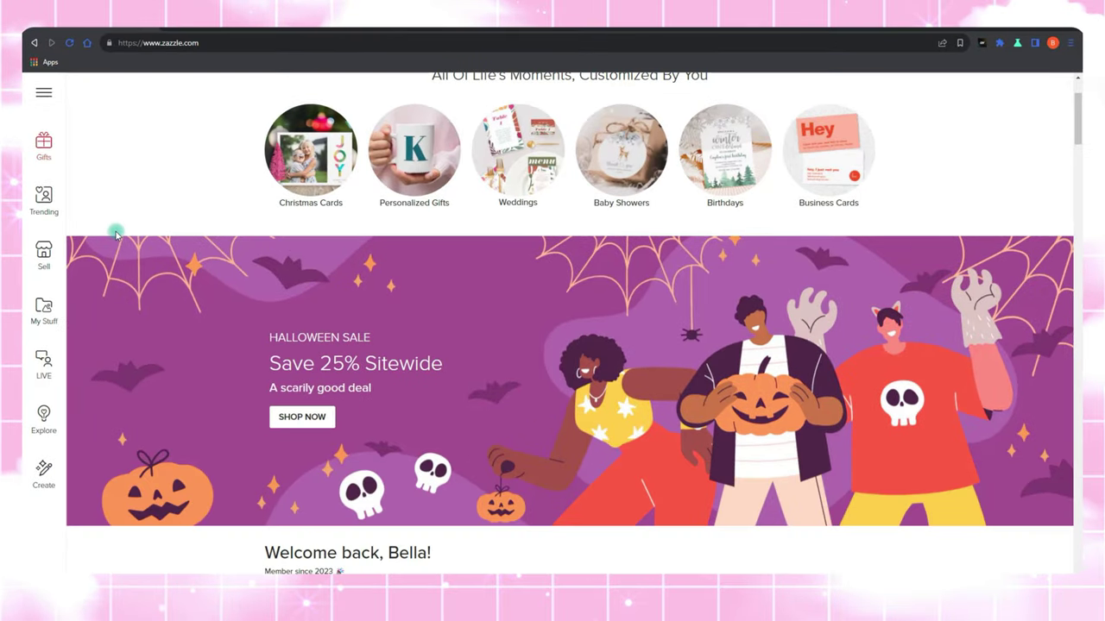
{"action": "scroll", "coordinate": [115, 233], "scroll_direction": "down", "scroll_amount": 5}
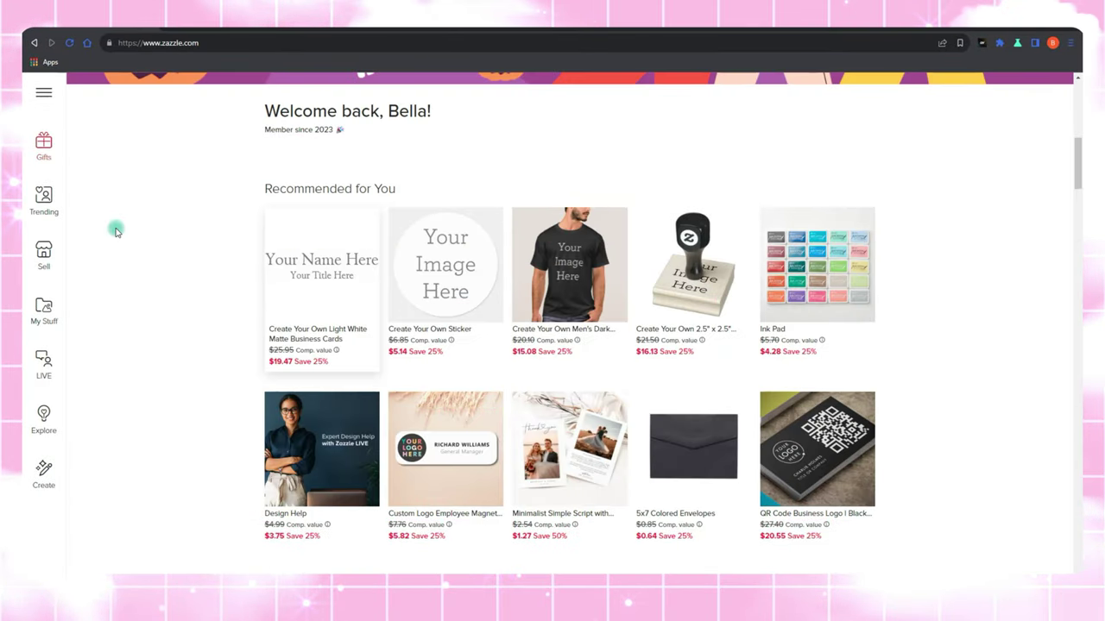
{"action": "scroll", "coordinate": [116, 231], "scroll_direction": "down", "scroll_amount": 5}
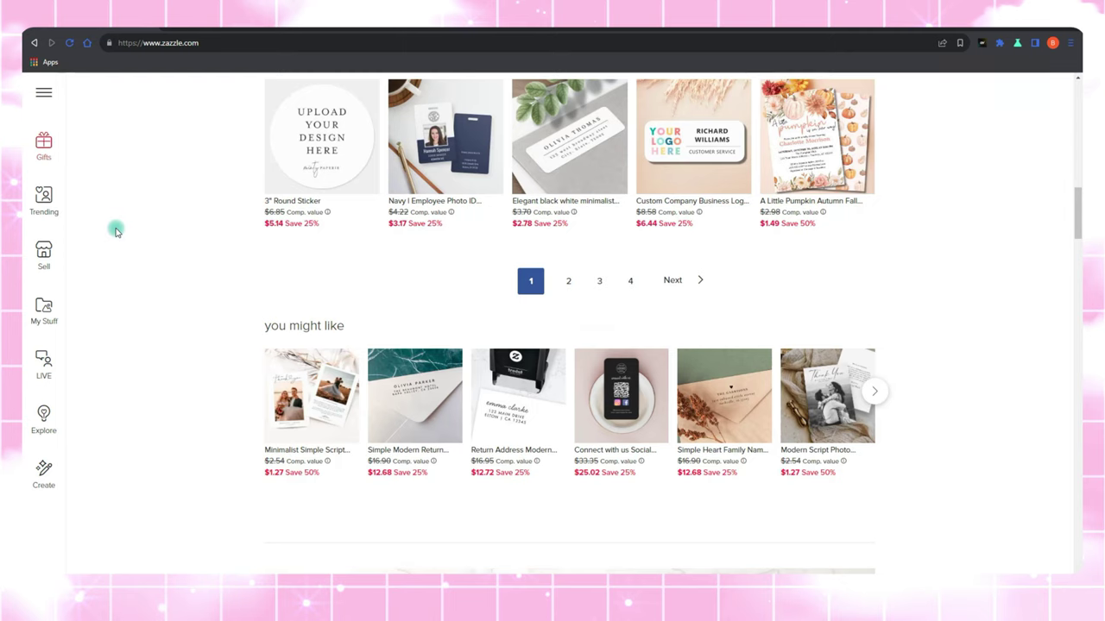
{"action": "scroll", "coordinate": [116, 231], "scroll_direction": "down", "scroll_amount": 1}
{"action": "scroll", "coordinate": [115, 231], "scroll_direction": "up", "scroll_amount": 3}
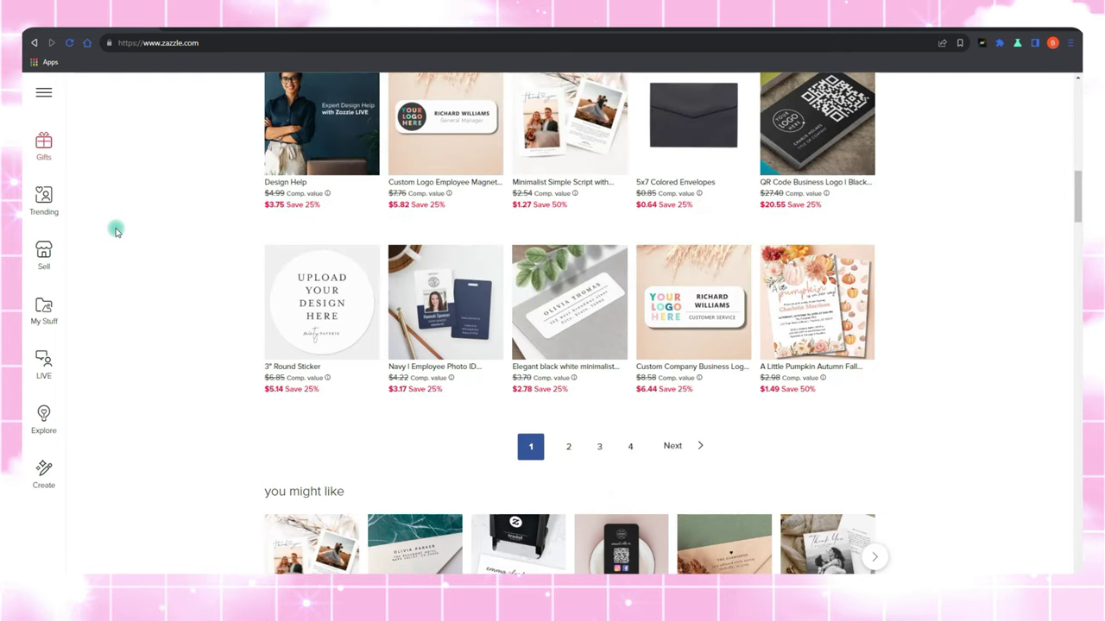
{"action": "scroll", "coordinate": [115, 231], "scroll_direction": "up", "scroll_amount": 6}
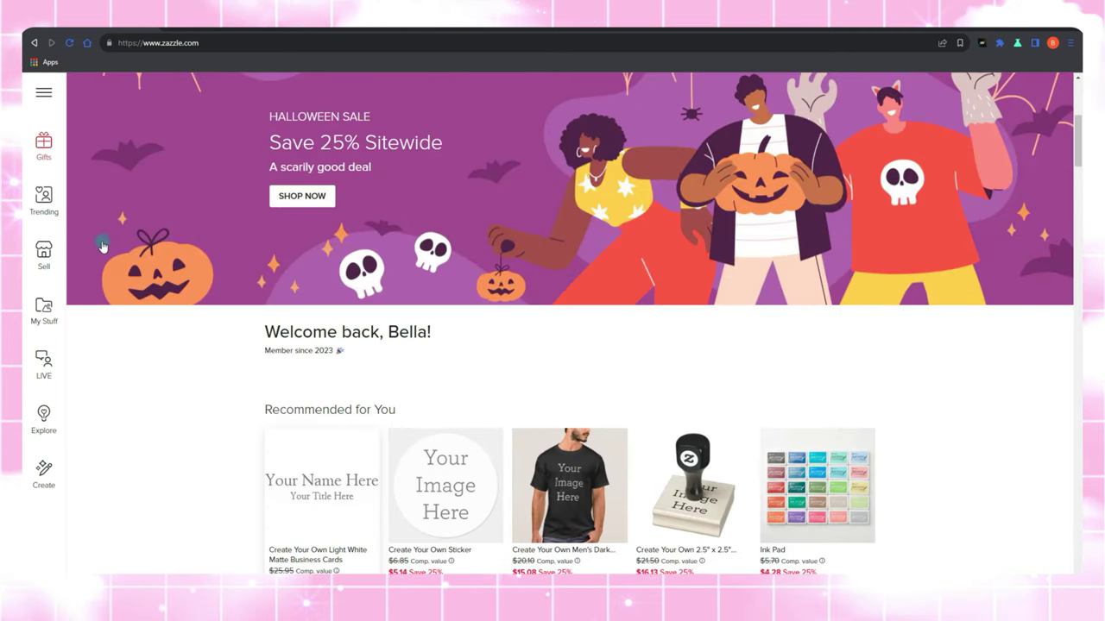
{"action": "scroll", "coordinate": [102, 246], "scroll_direction": "up", "scroll_amount": 4}
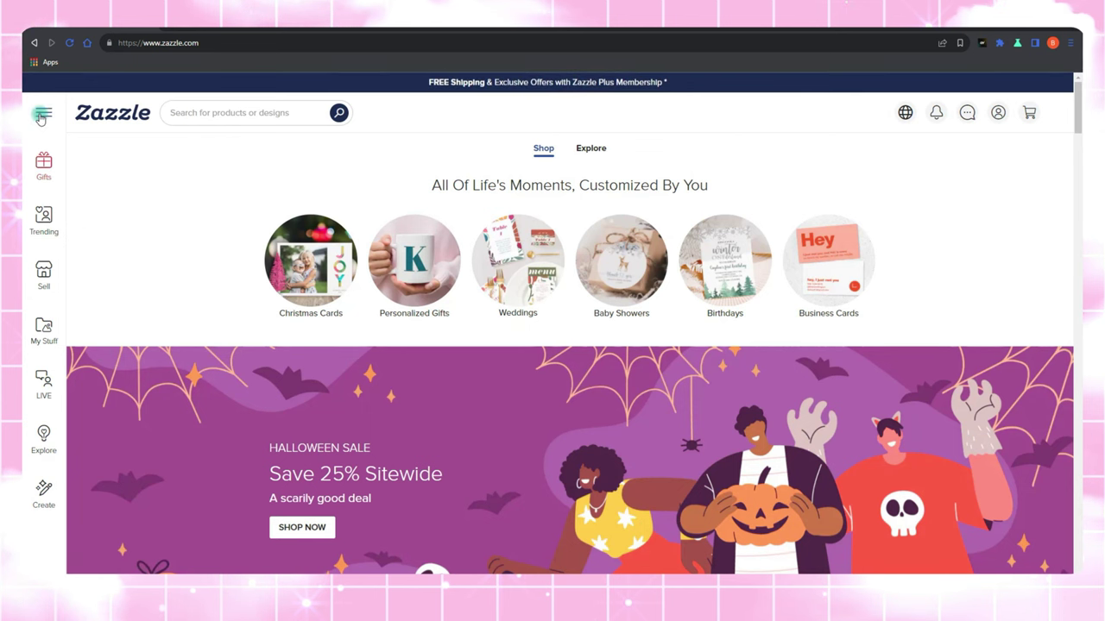
- Open and close the site's side navigation menu, then open it again
{"action": "left_click", "coordinate": [39, 118]}
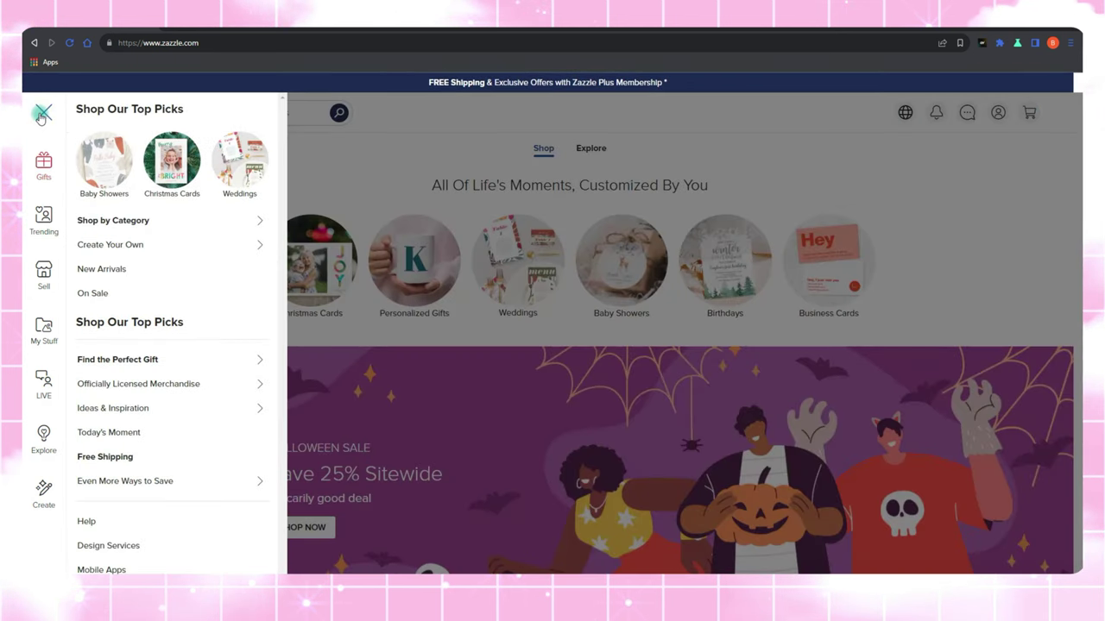
{"action": "left_click", "coordinate": [340, 167]}
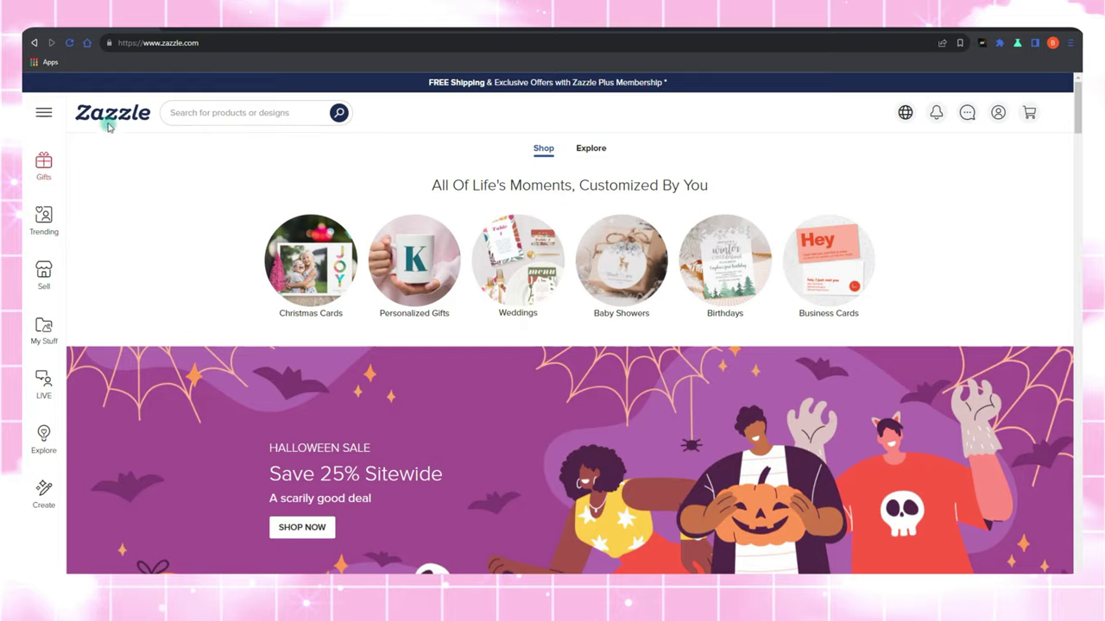
{"action": "left_click", "coordinate": [45, 117]}
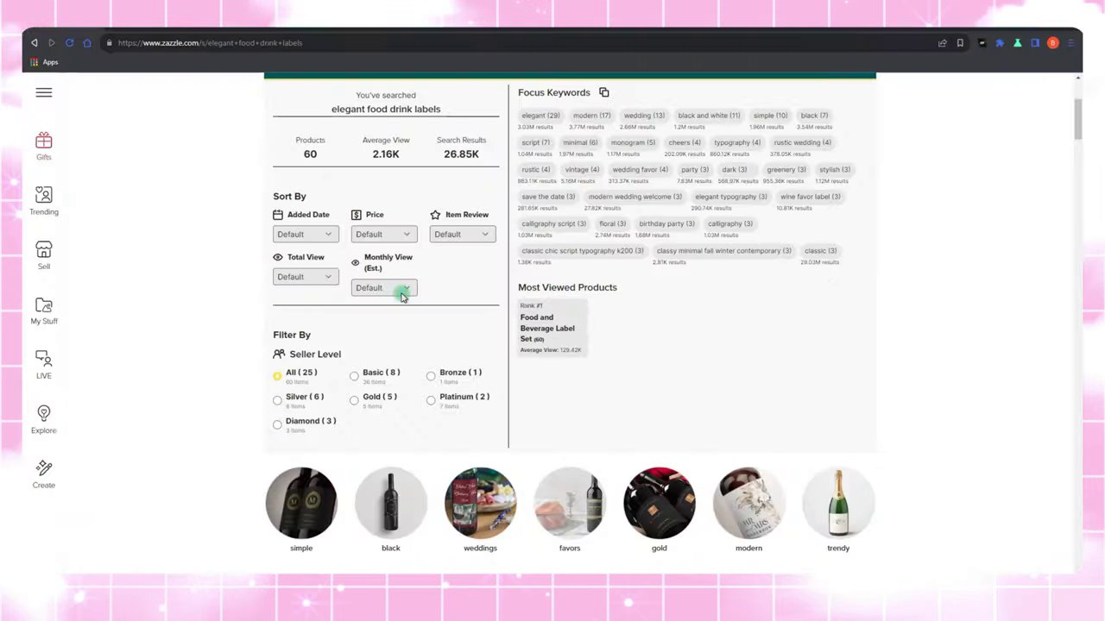
- Sort the wine-label results by estimated monthly views, descending, and scroll through them
{"action": "left_click", "coordinate": [99, 525]}
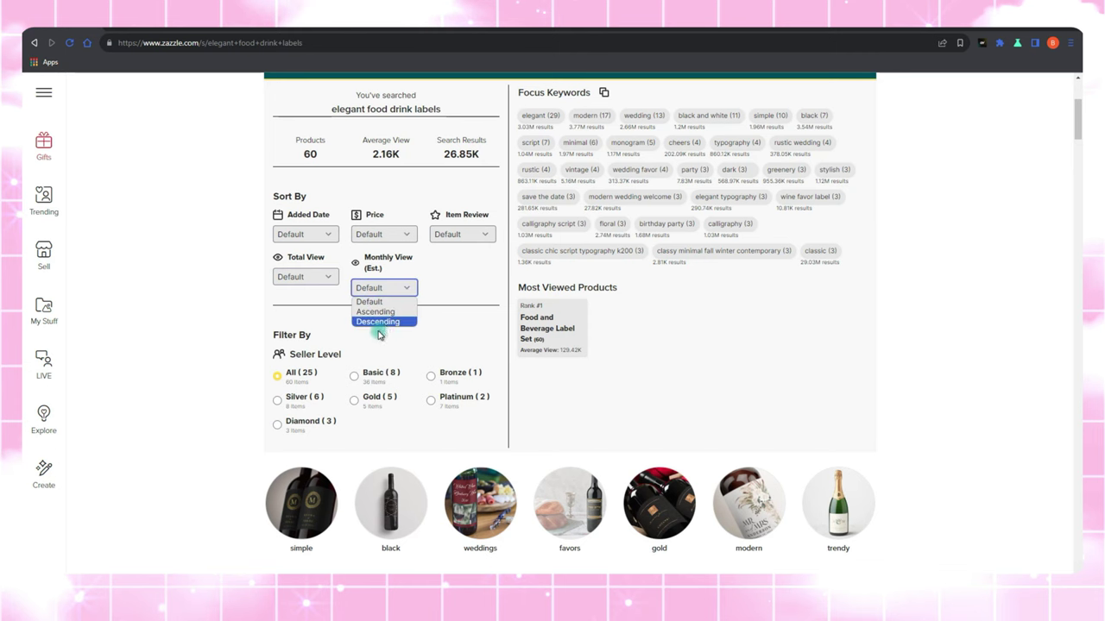
{"action": "left_click", "coordinate": [384, 322]}
{"action": "scroll", "coordinate": [405, 306], "scroll_direction": "down", "scroll_amount": 5}
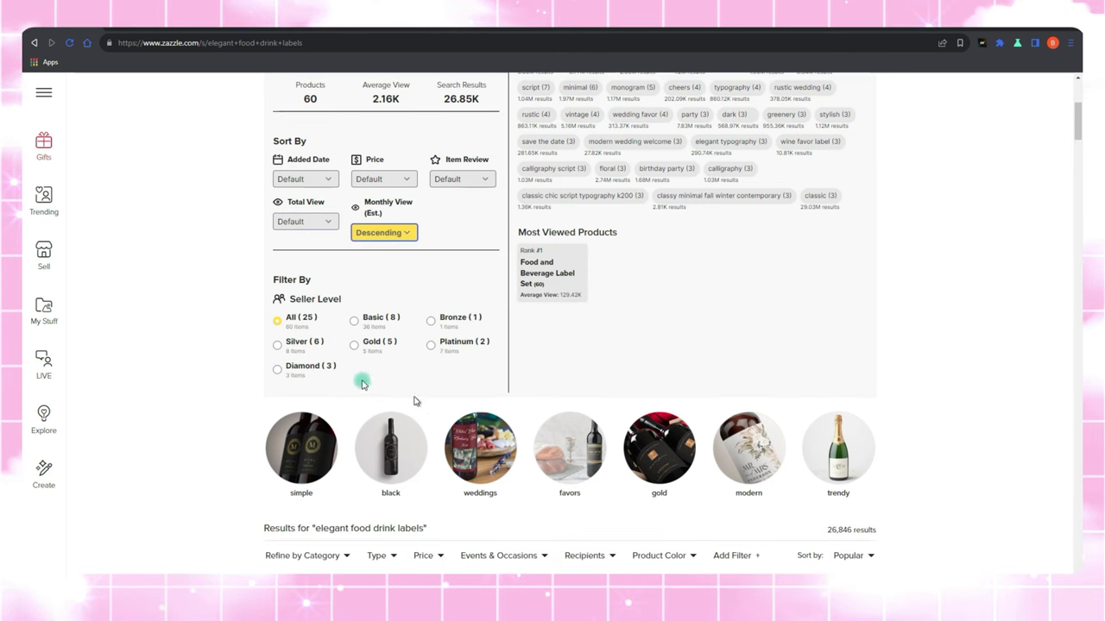
{"action": "scroll", "coordinate": [256, 412], "scroll_direction": "down", "scroll_amount": 3}
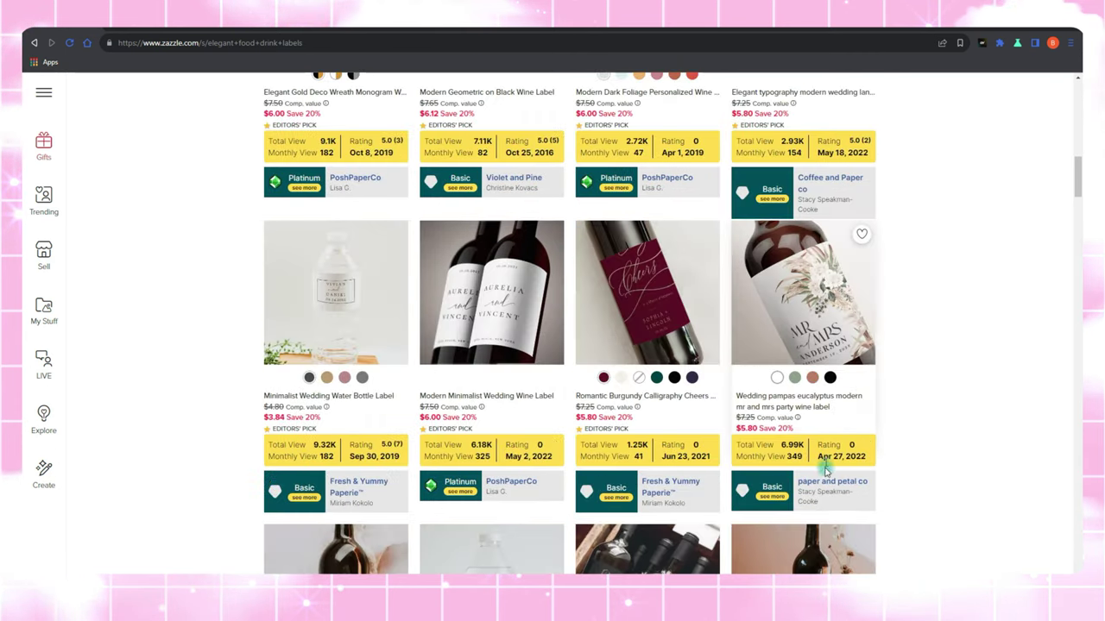
- Check the pampas eucalyptus label's keywords, then show keywords for the gold deco wreath label
{"action": "left_click", "coordinate": [771, 498]}
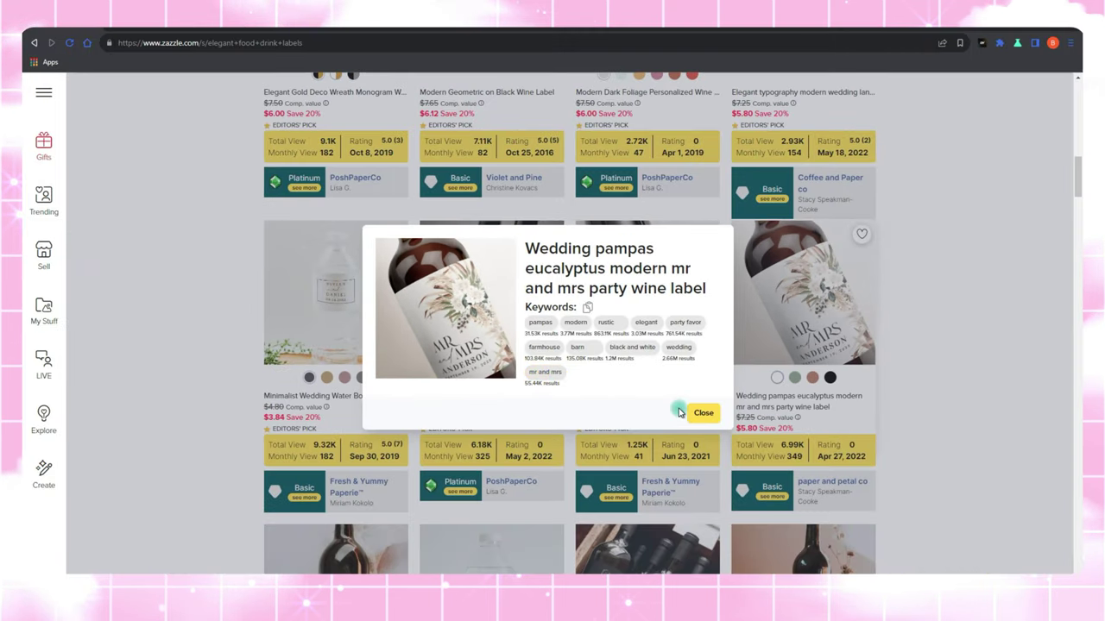
{"action": "left_click", "coordinate": [679, 413]}
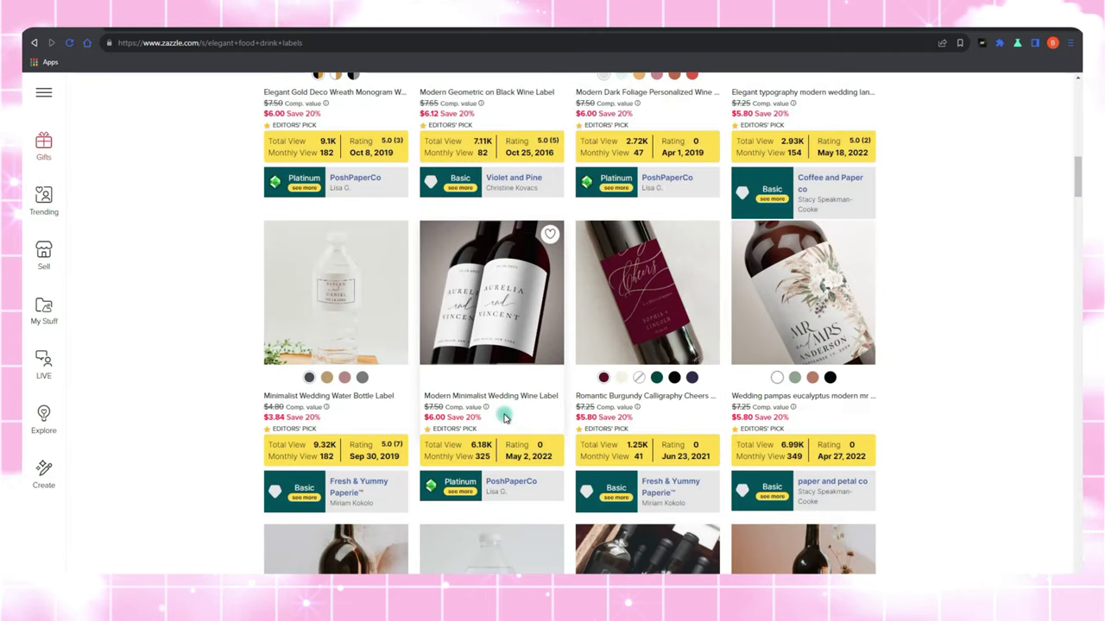
{"action": "scroll", "coordinate": [506, 415], "scroll_direction": "up", "scroll_amount": 2}
{"action": "scroll", "coordinate": [508, 426], "scroll_direction": "up", "scroll_amount": 1}
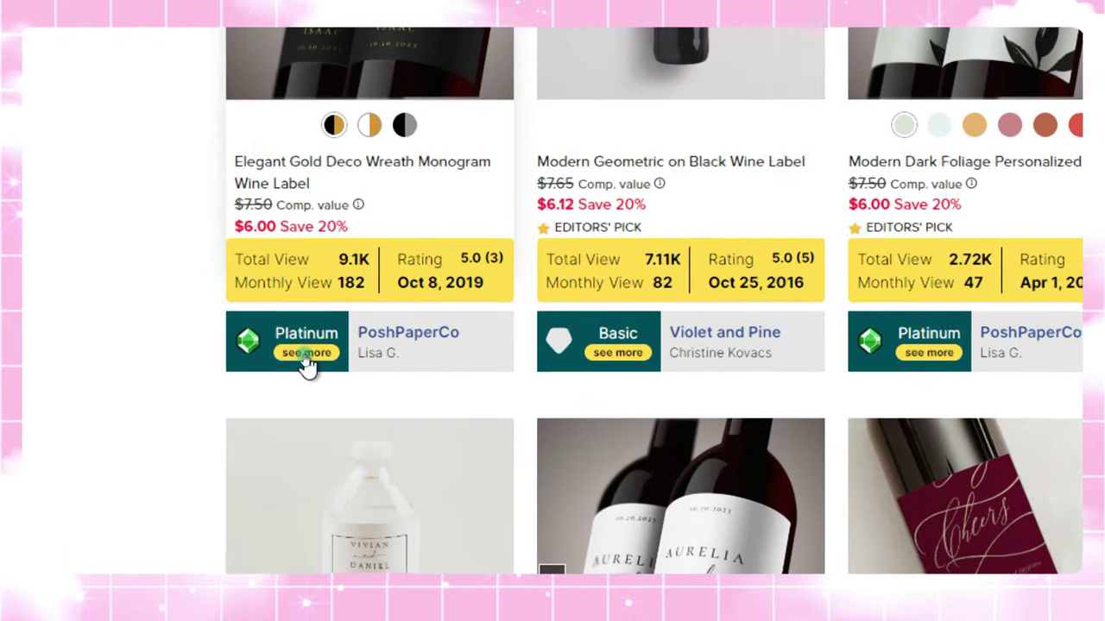
{"action": "left_click", "coordinate": [304, 355]}
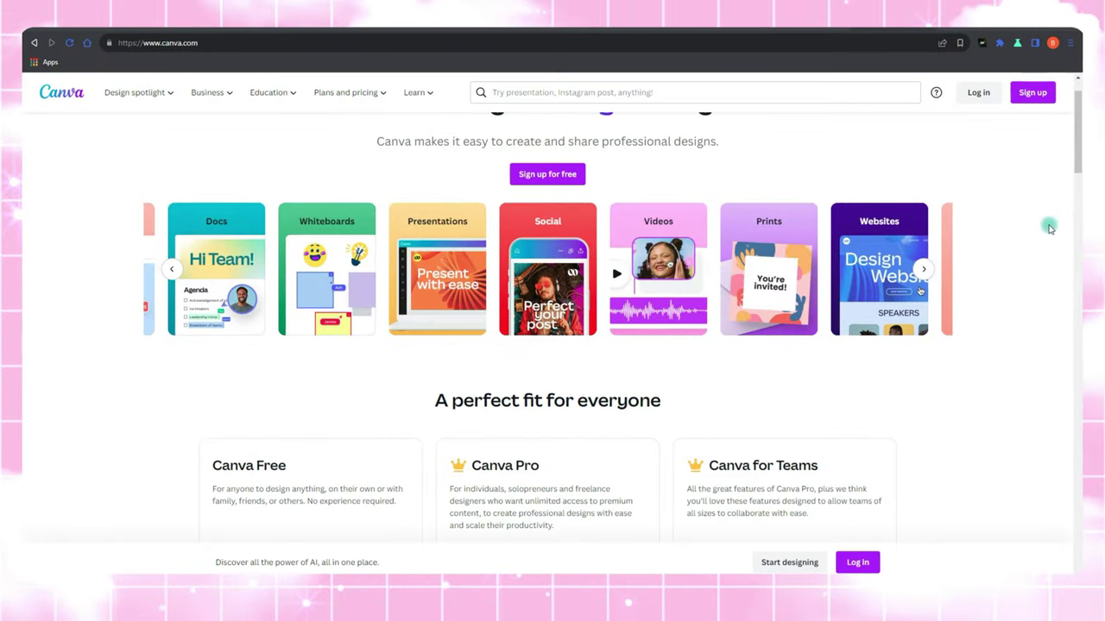
- Scroll Canva's home page to the design categories and the Free, Pro and Teams plans
{"action": "scroll", "coordinate": [1044, 227], "scroll_direction": "down", "scroll_amount": 3}
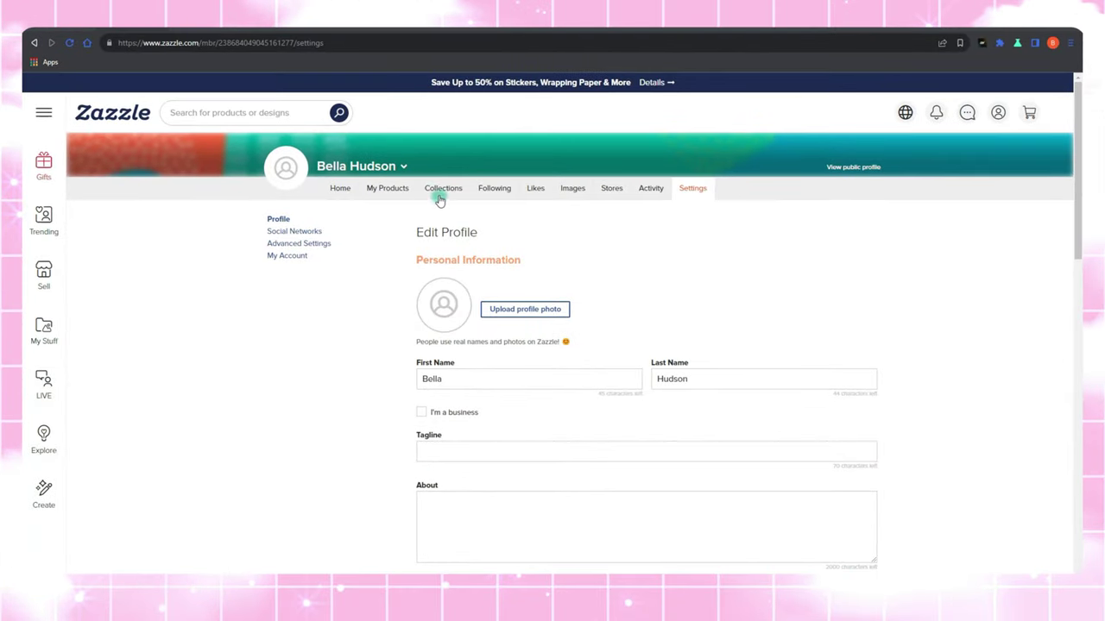
- On the Collections page, start a new collection named 'Cool and Awsome Collectio'
{"action": "left_click", "coordinate": [441, 191]}
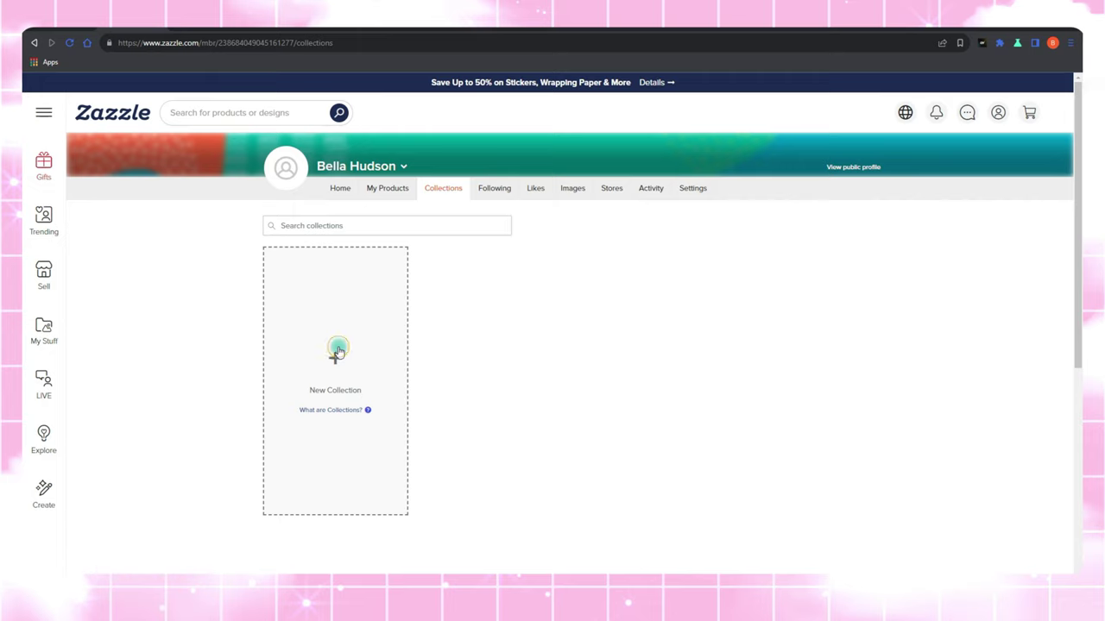
{"action": "left_click", "coordinate": [338, 351]}
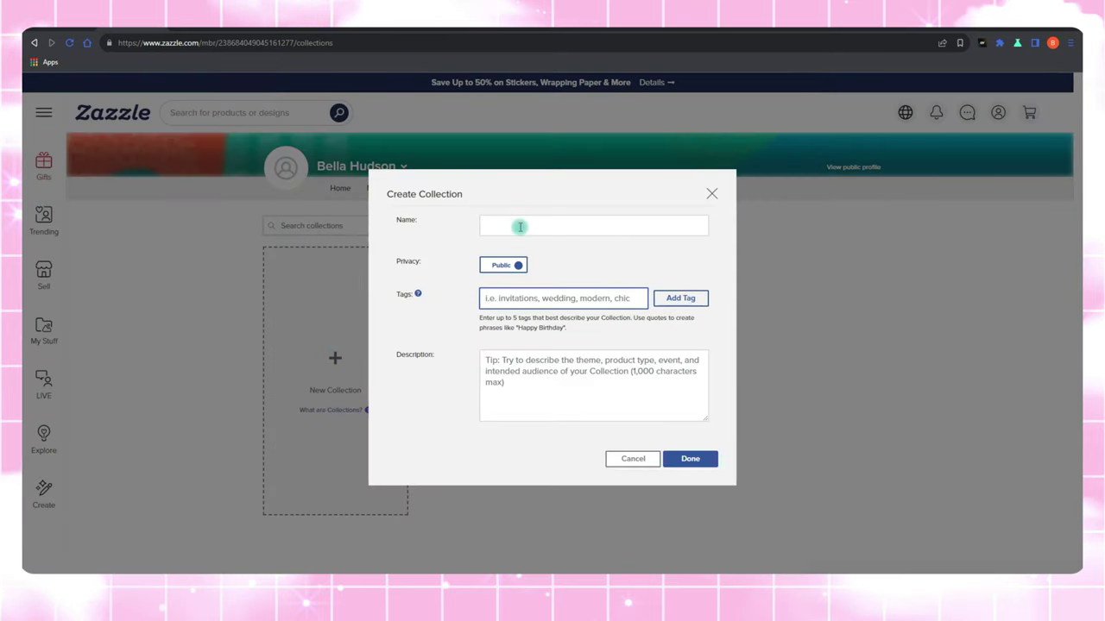
{"action": "left_click", "coordinate": [519, 227]}
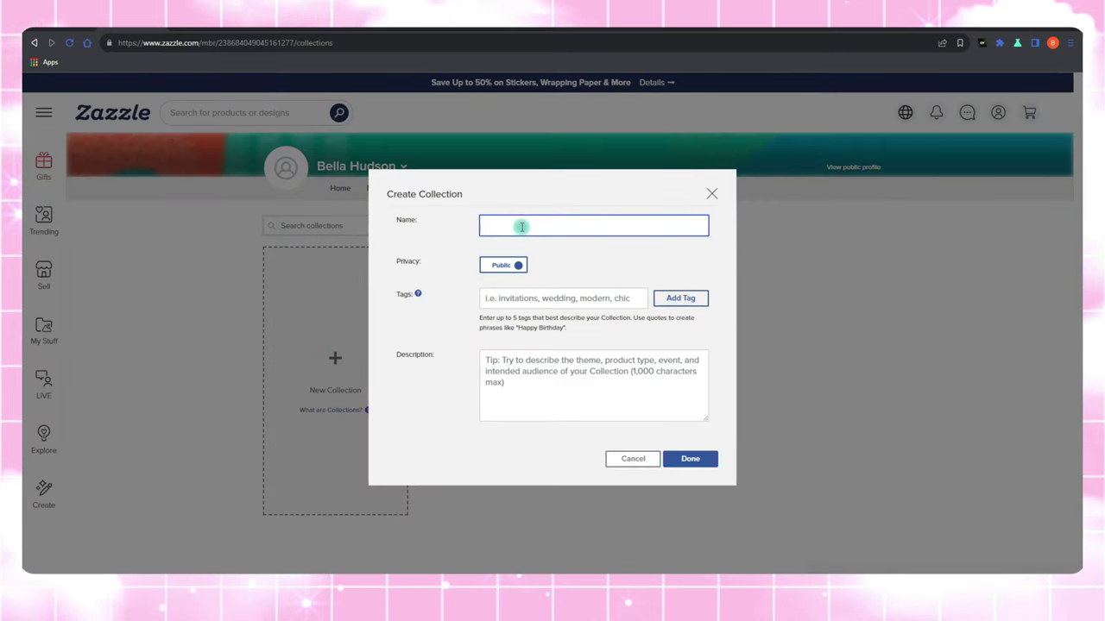
{"action": "type", "text": "Cool and A"}
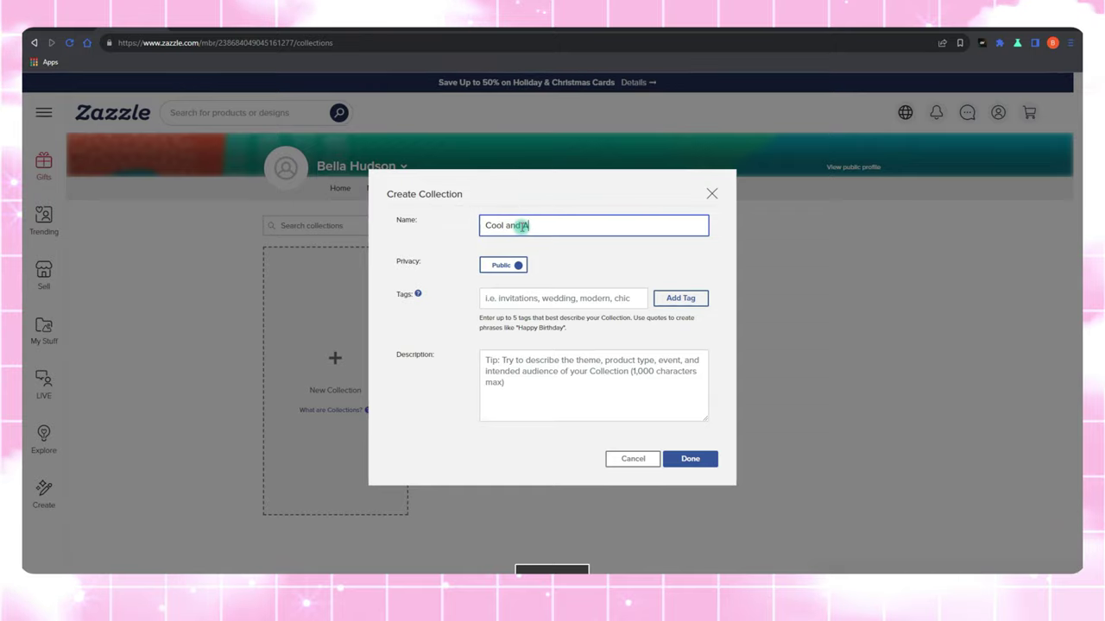
{"action": "type", "text": "wsome Co"}
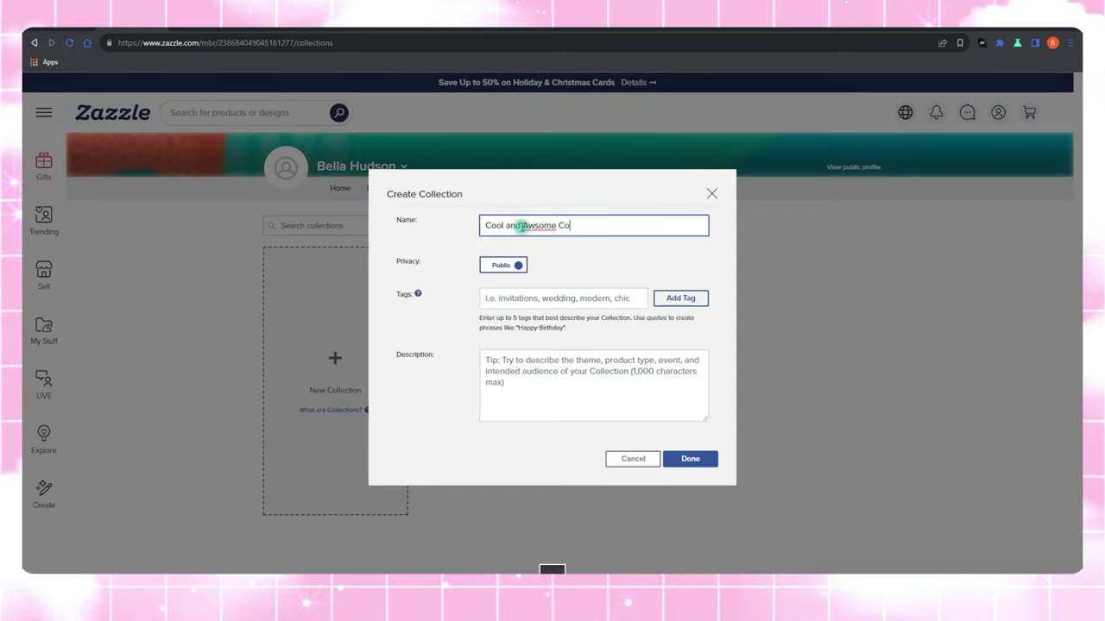
{"action": "type", "text": "llectio"}
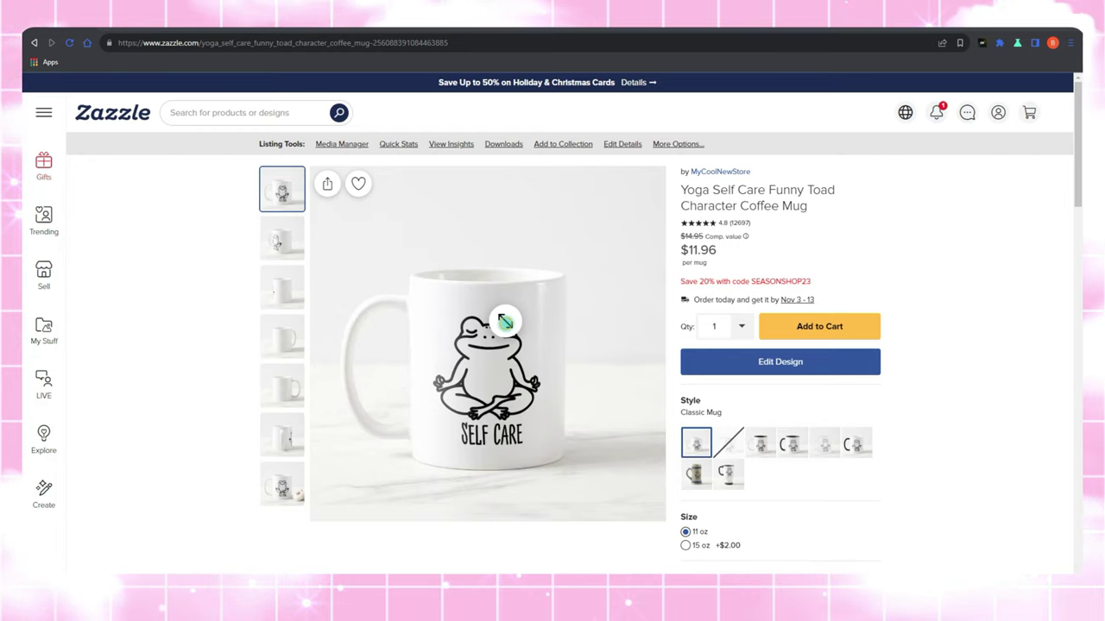
- View the toad mug photo full size, close it, and open the mug's product insights
{"action": "left_click", "coordinate": [505, 322]}
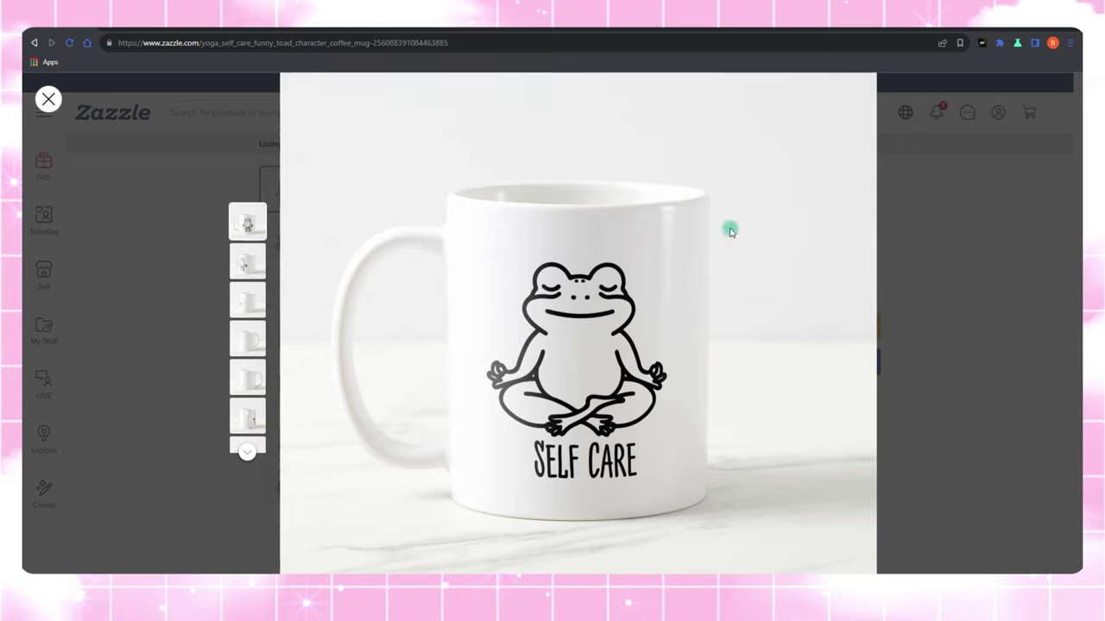
{"action": "left_click", "coordinate": [48, 98]}
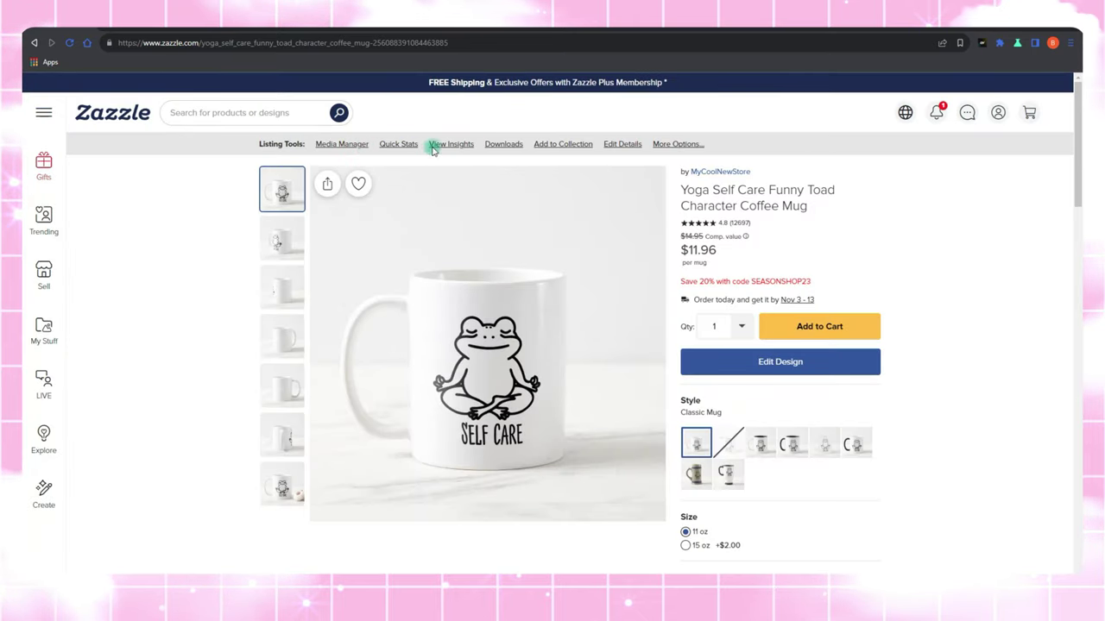
{"action": "left_click", "coordinate": [458, 149]}
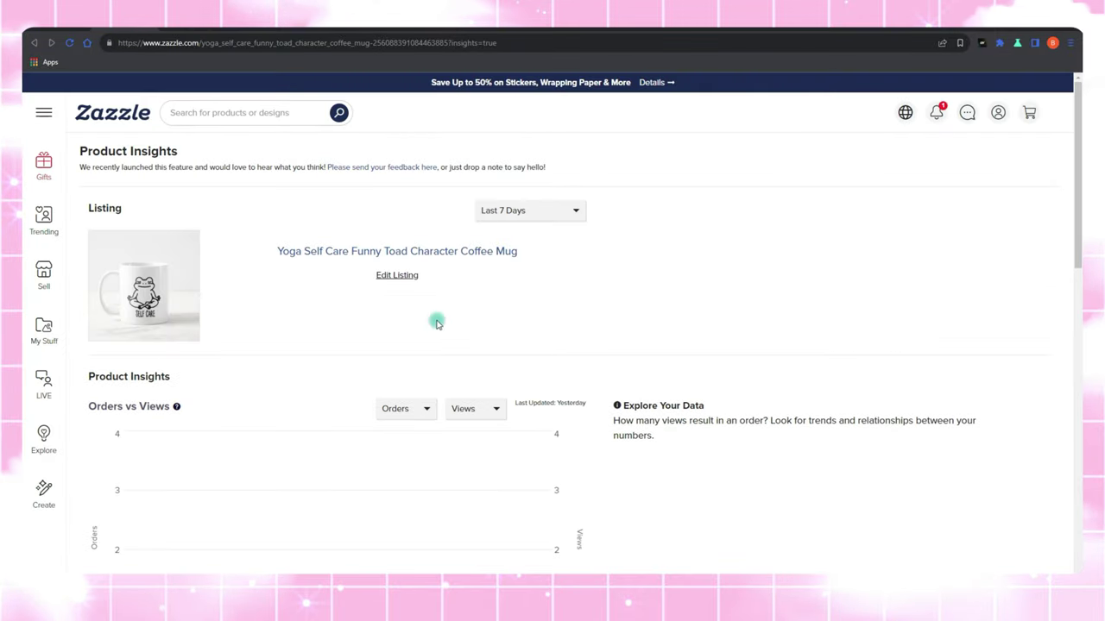
- Keep the Last 7 Days reporting range and scroll through the insights page
{"action": "left_click", "coordinate": [511, 219]}
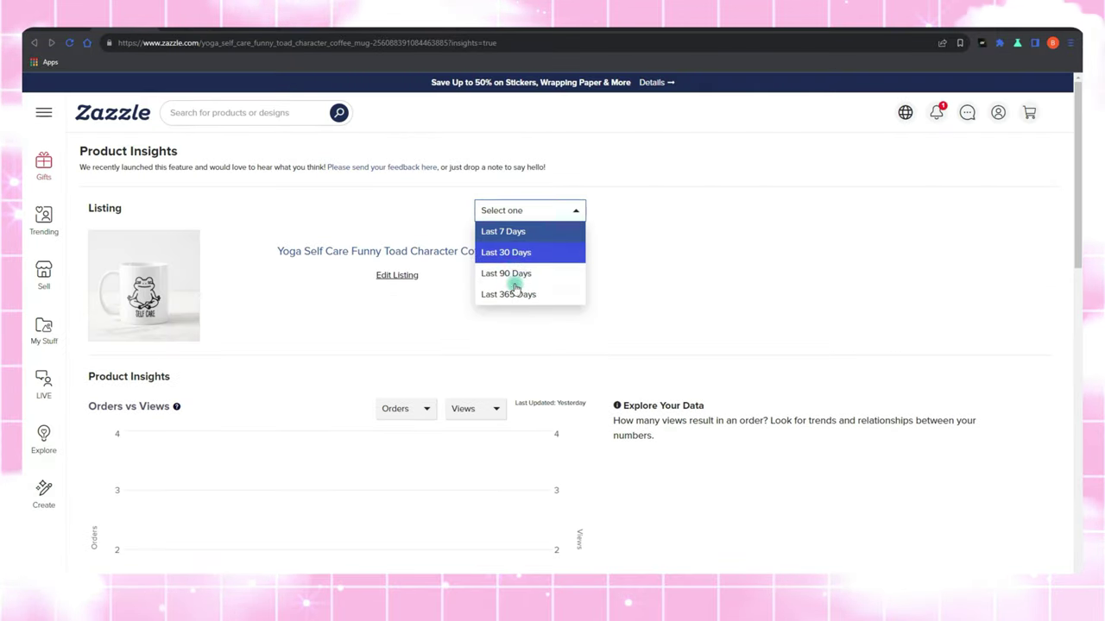
{"action": "left_click", "coordinate": [404, 309]}
{"action": "scroll", "coordinate": [404, 311], "scroll_direction": "down", "scroll_amount": 6}
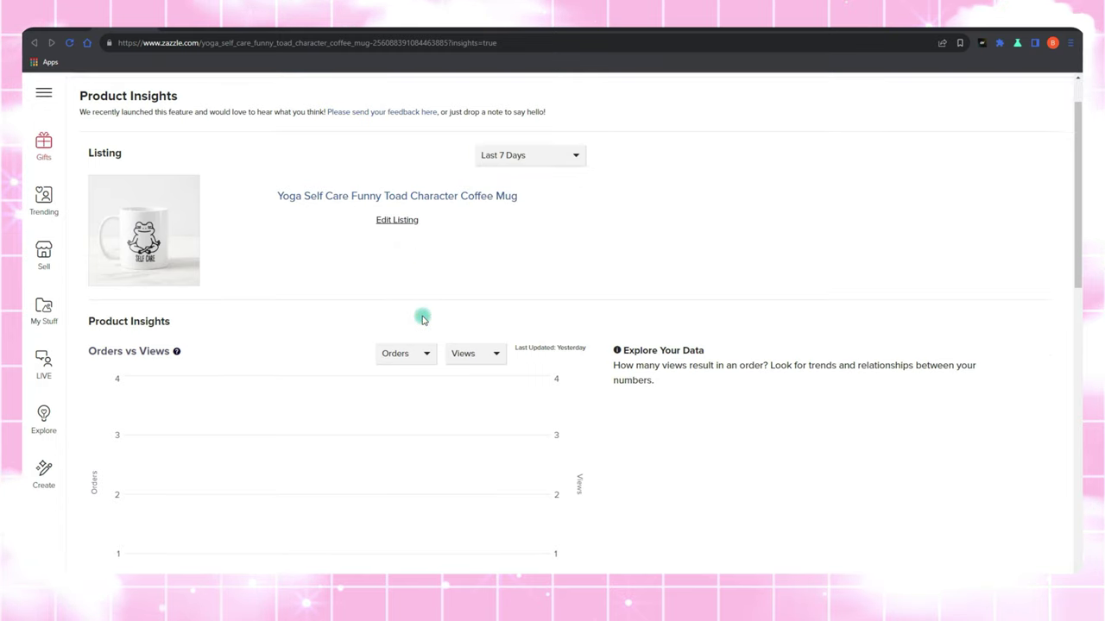
{"action": "scroll", "coordinate": [307, 290], "scroll_direction": "down", "scroll_amount": 2}
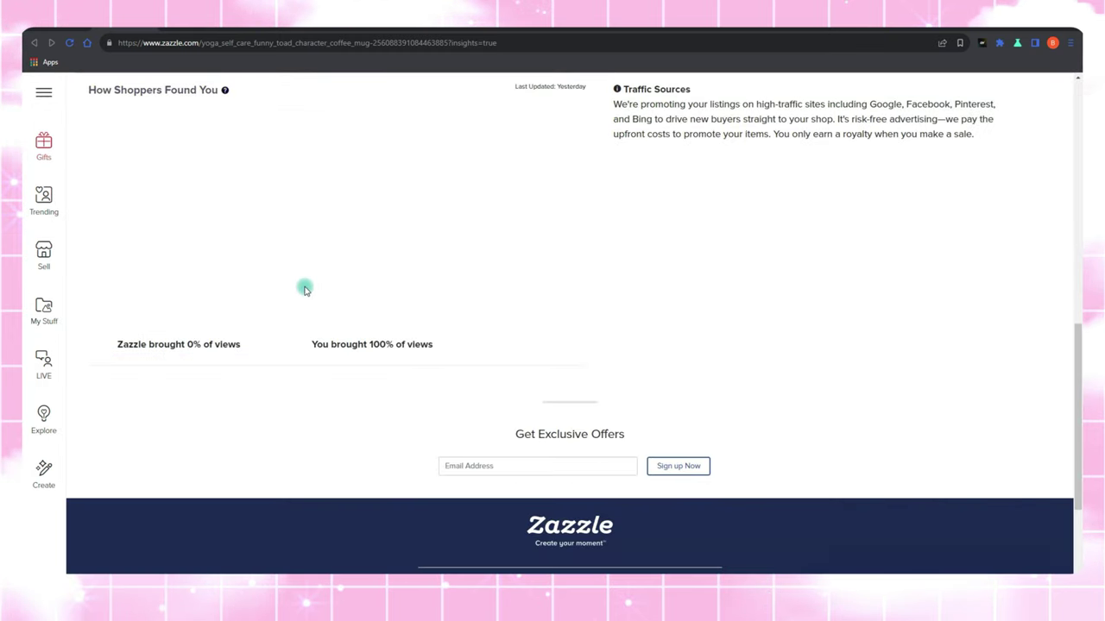
{"action": "scroll", "coordinate": [584, 359], "scroll_direction": "up", "scroll_amount": 4}
{"action": "scroll", "coordinate": [585, 362], "scroll_direction": "up", "scroll_amount": 4}
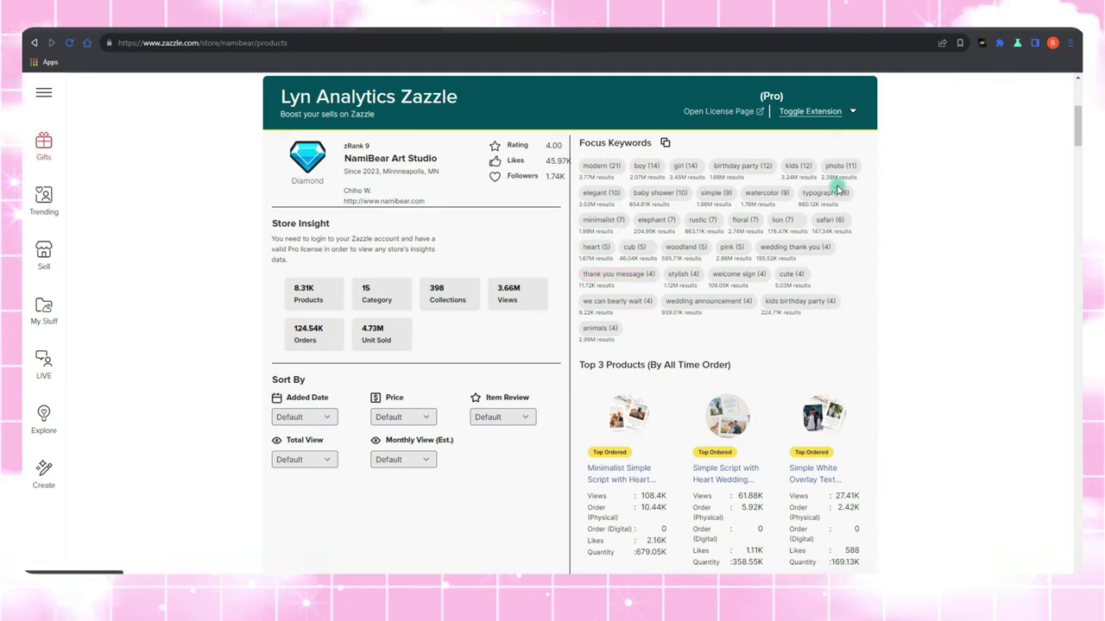
{"action": "left_click", "coordinate": [722, 251]}
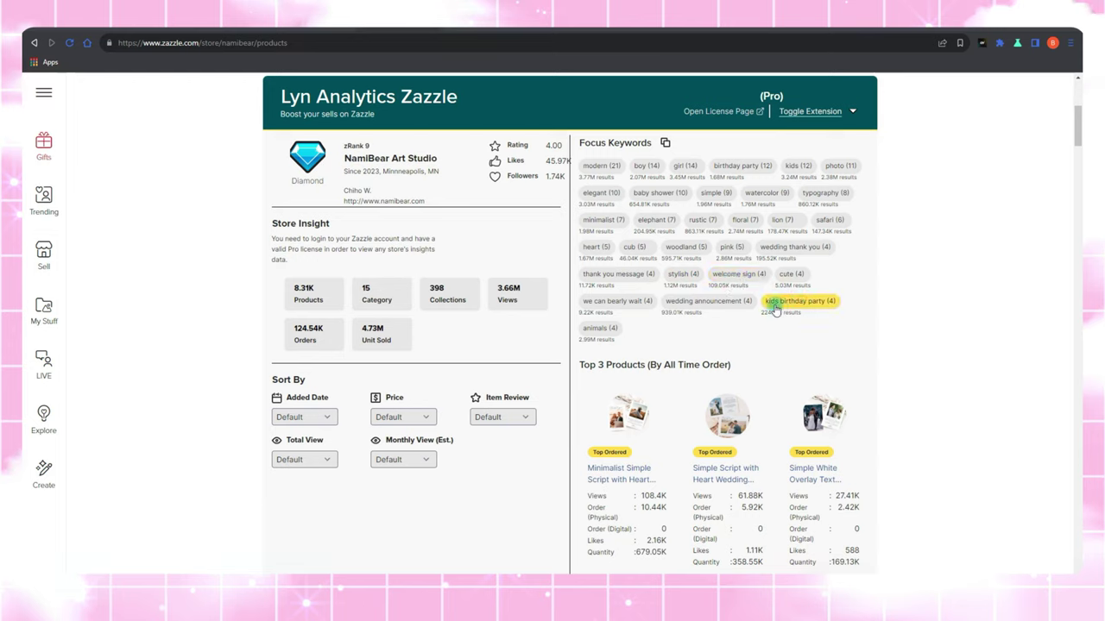
{"action": "left_click", "coordinate": [589, 325]}
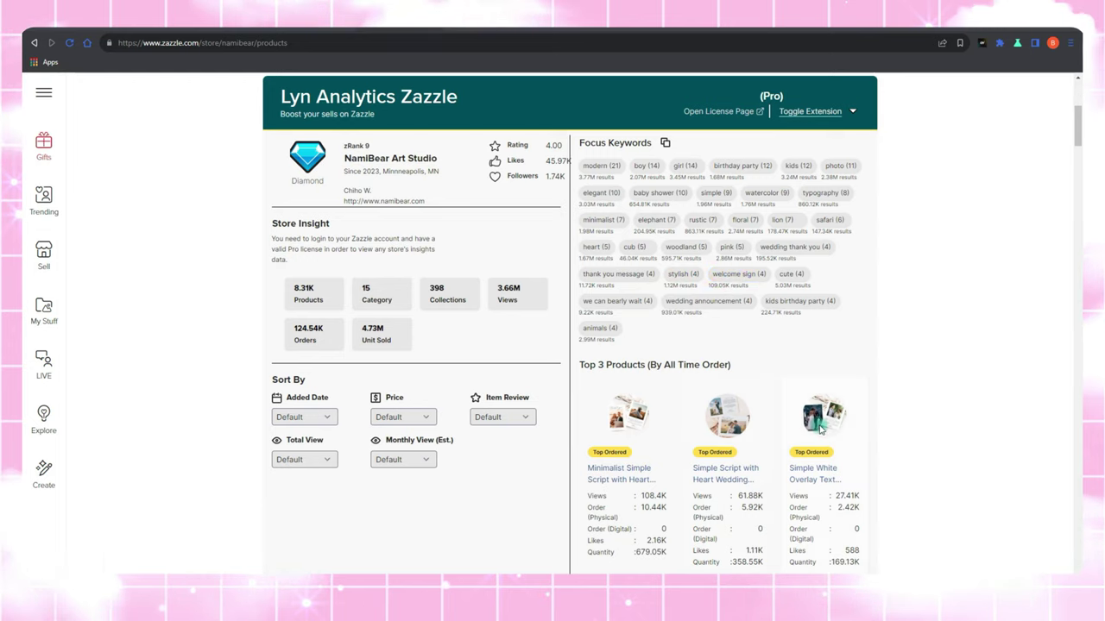
{"action": "left_click", "coordinate": [596, 451]}
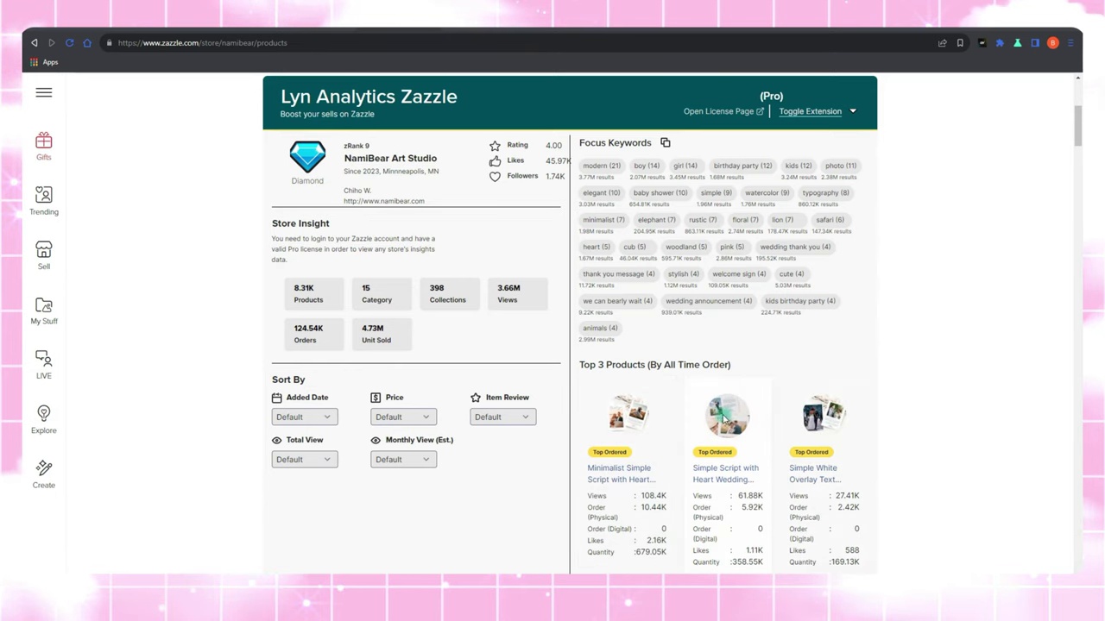
{"action": "scroll", "coordinate": [202, 278], "scroll_direction": "down", "scroll_amount": 5}
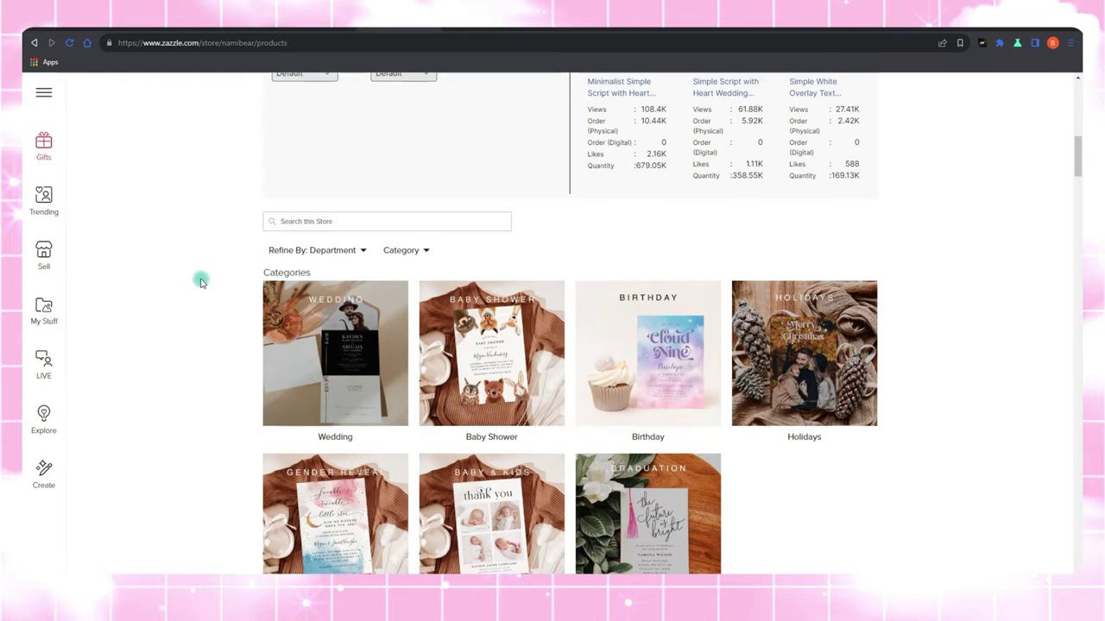
{"action": "scroll", "coordinate": [200, 282], "scroll_direction": "down", "scroll_amount": 12}
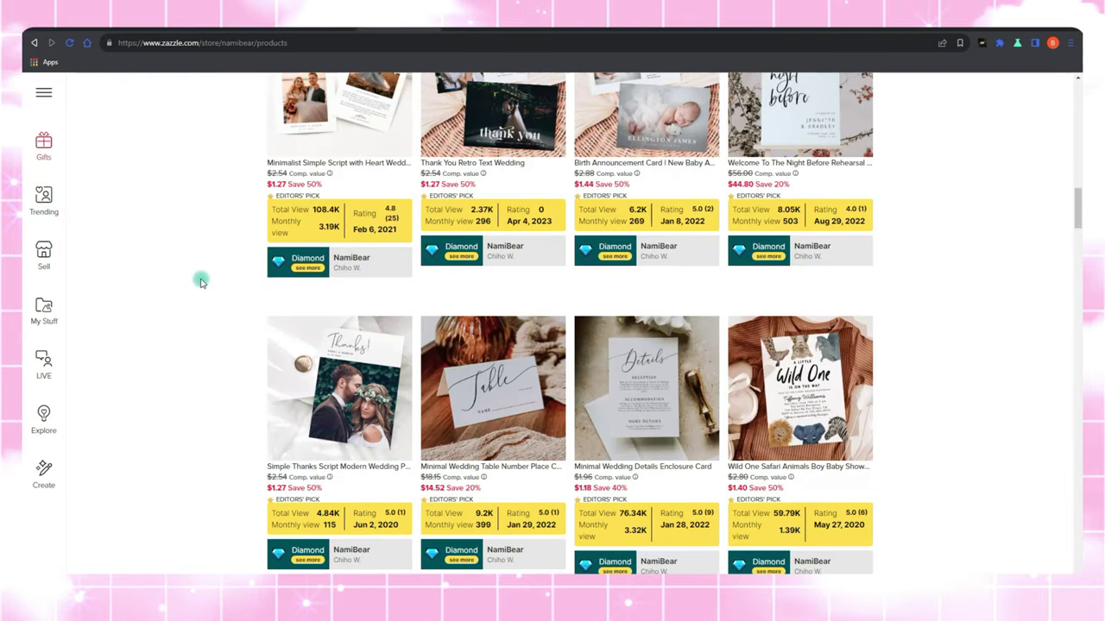
{"action": "scroll", "coordinate": [200, 282], "scroll_direction": "down", "scroll_amount": 11}
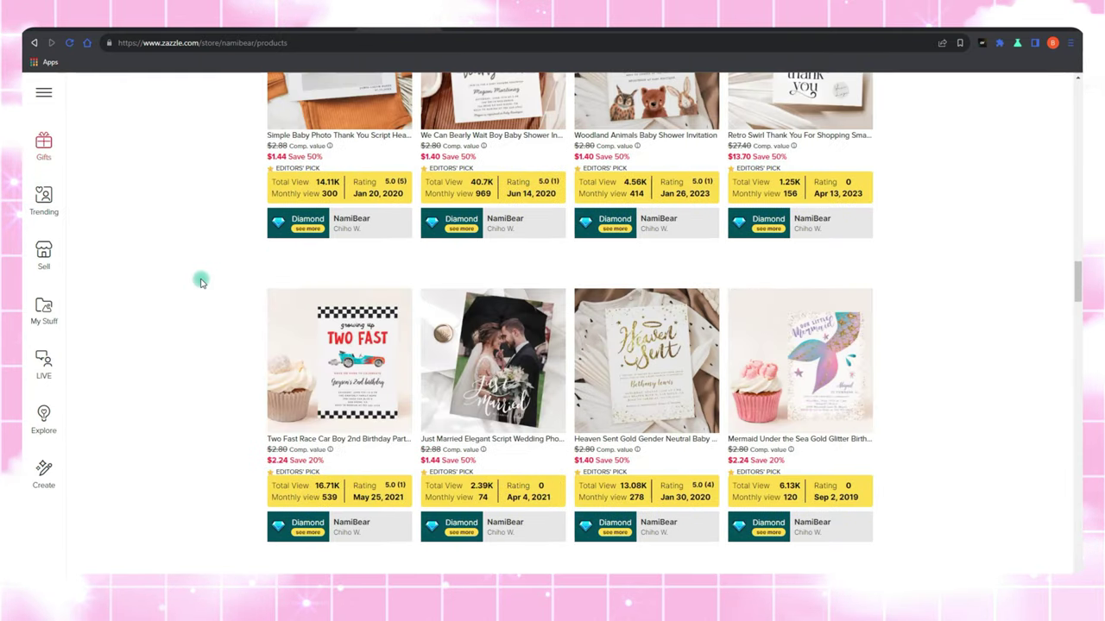
{"action": "scroll", "coordinate": [200, 282], "scroll_direction": "down", "scroll_amount": 11}
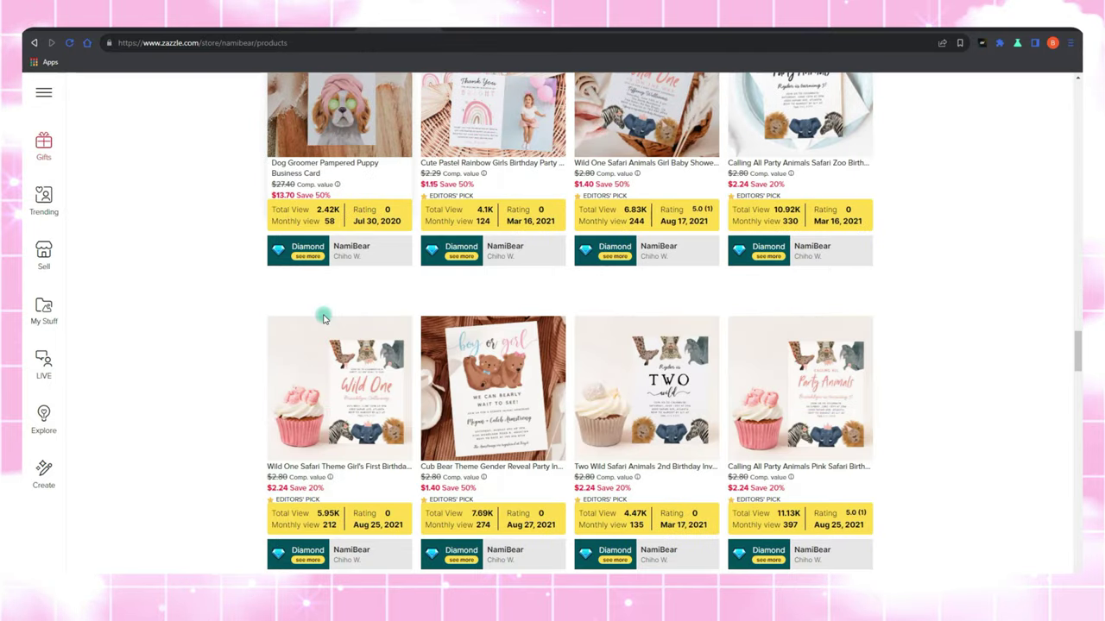
{"action": "scroll", "coordinate": [214, 331], "scroll_direction": "down", "scroll_amount": 3}
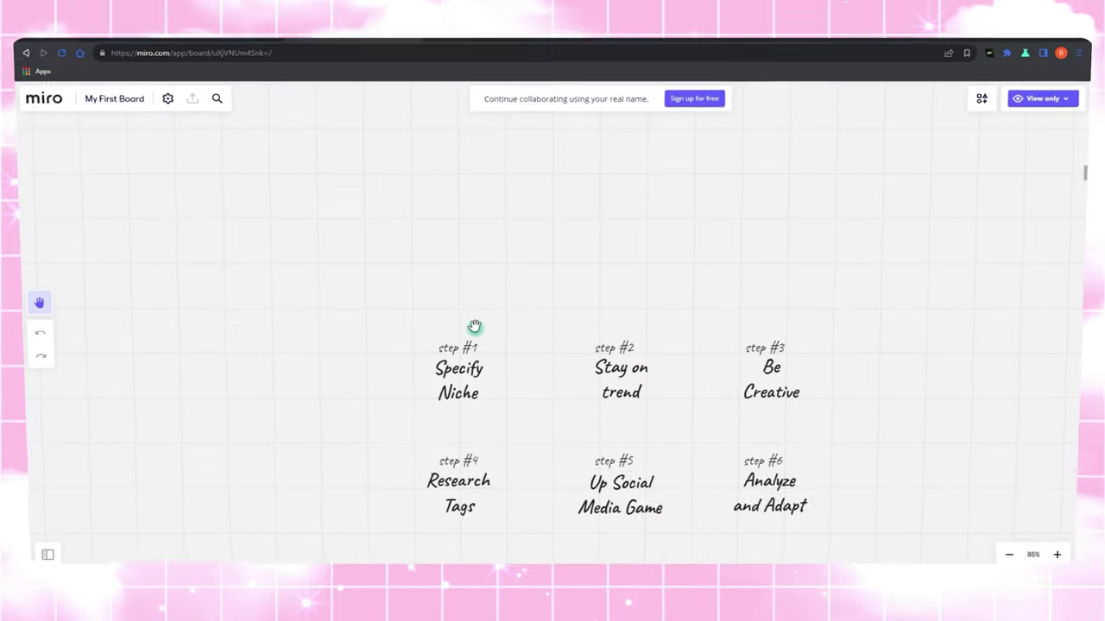
{"action": "scroll", "coordinate": [438, 224], "scroll_direction": "up", "scroll_amount": 5}
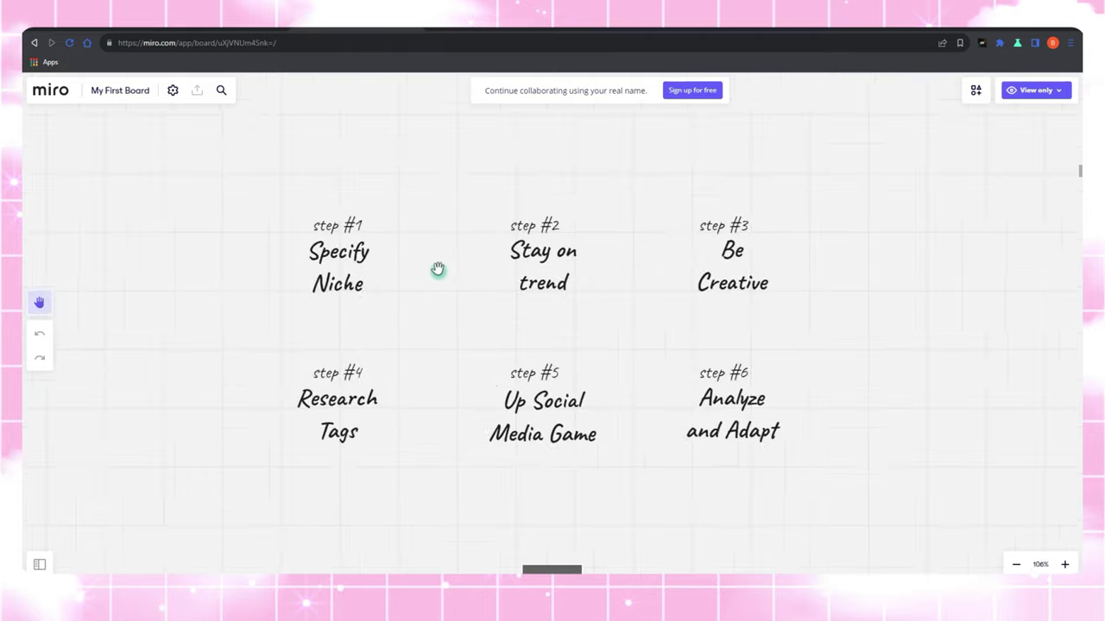
{"action": "left_click_drag", "start_coordinate": [483, 308], "coordinate": [424, 287]}
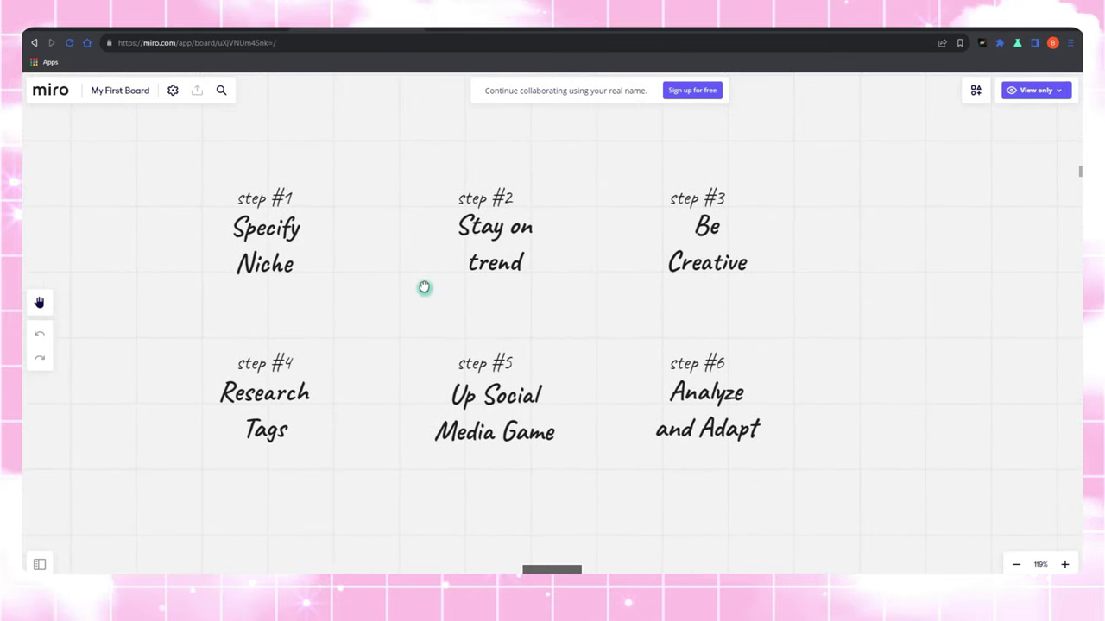